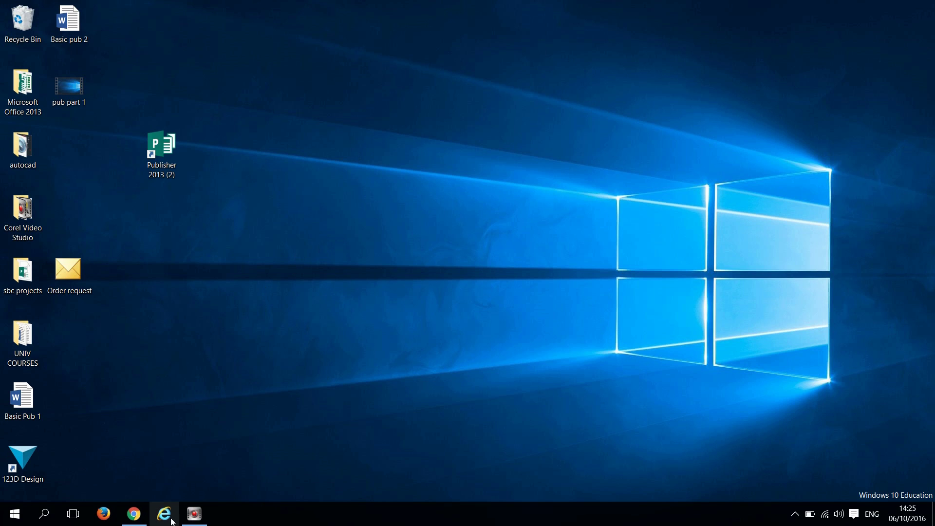
In Chrome, search Google for 'bone line drawing' and scroll through the image results.
{"action": "left_click", "coordinate": [133, 514]}
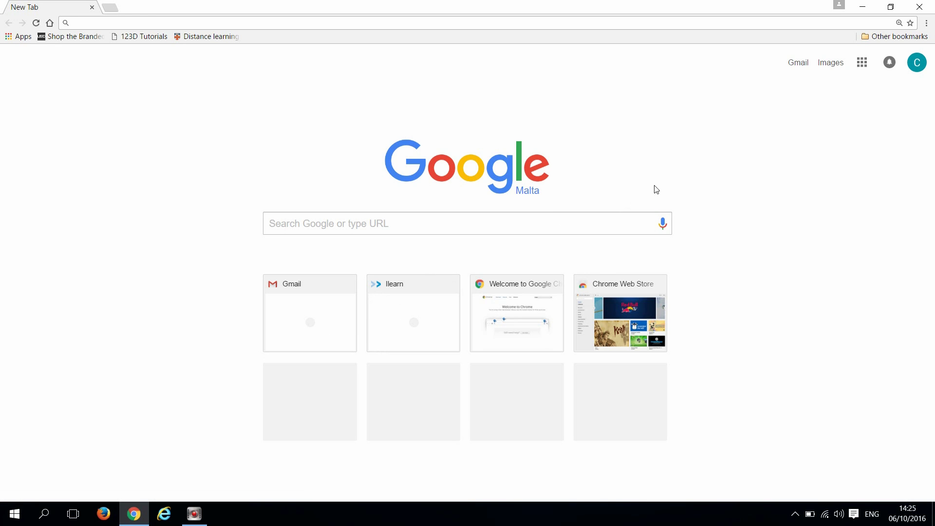
{"action": "left_click", "coordinate": [421, 228]}
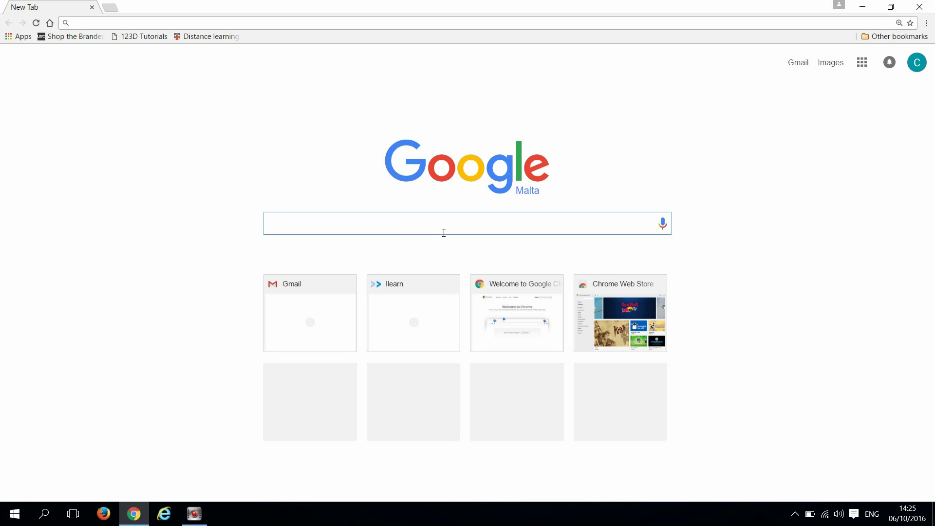
{"action": "type", "text": "bone"}
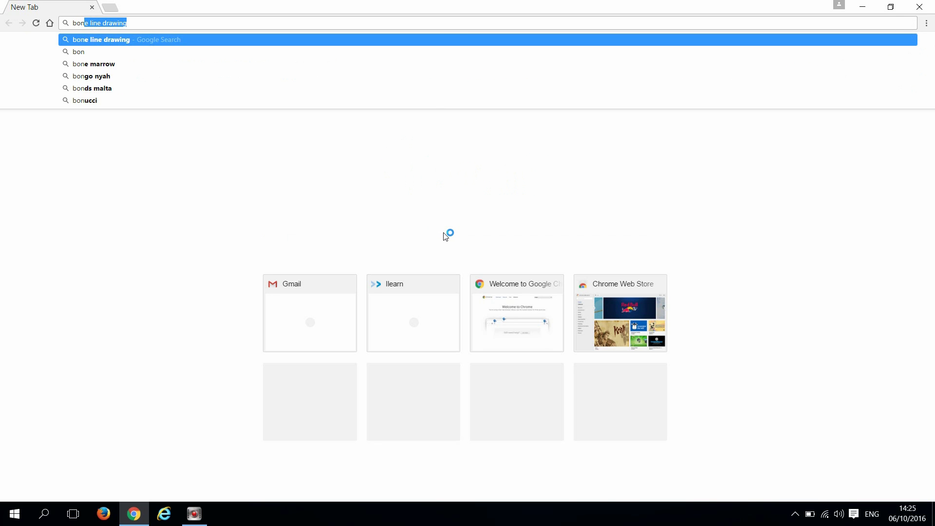
{"action": "type", "text": " lin"}
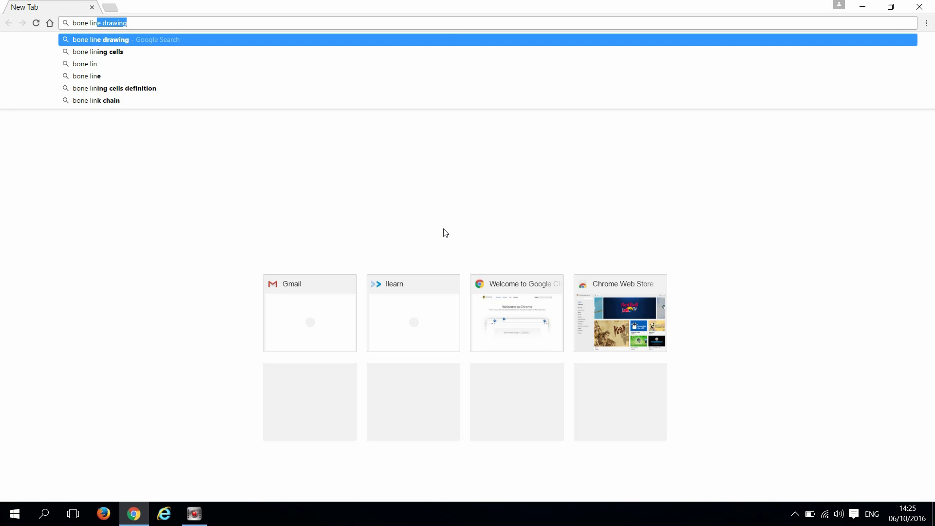
{"action": "type", "text": "e draw"}
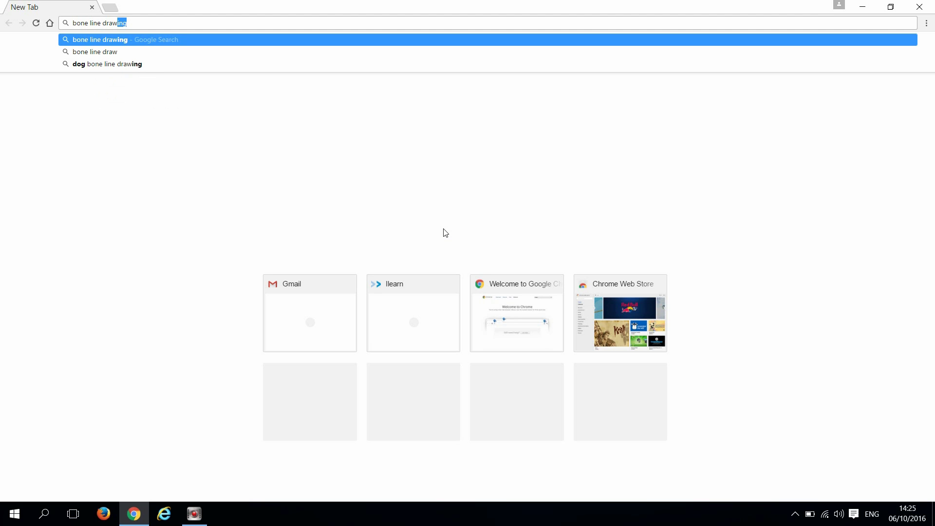
{"action": "type", "text": "ing"}
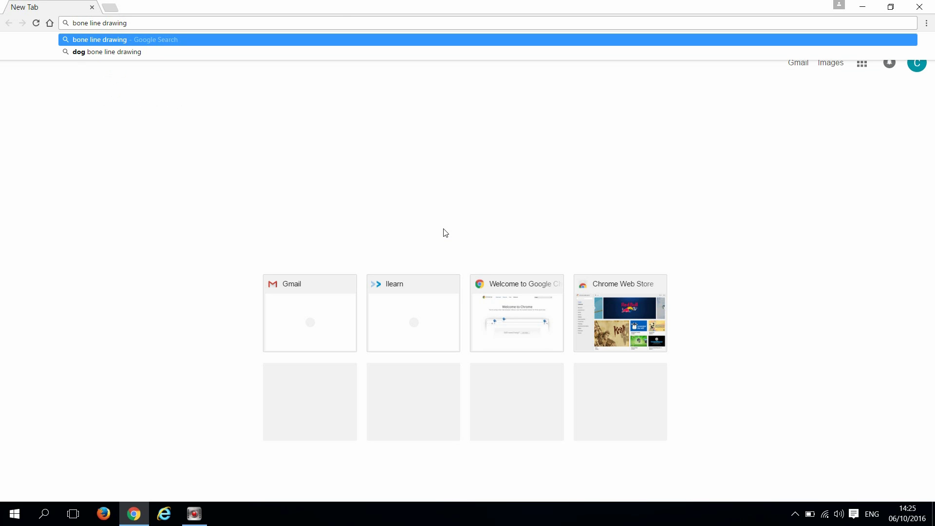
{"action": "key", "text": "Return"}
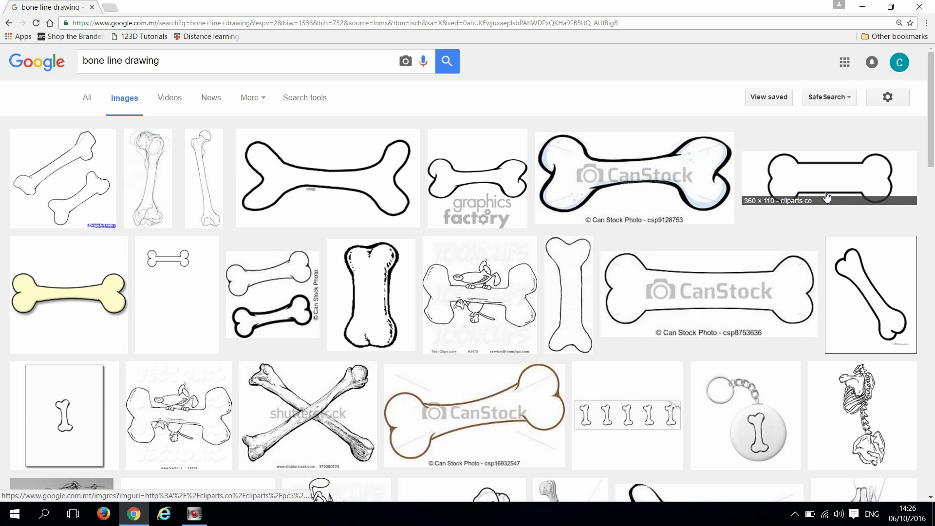
{"action": "scroll", "coordinate": [595, 299], "scroll_direction": "down", "scroll_amount": 3}
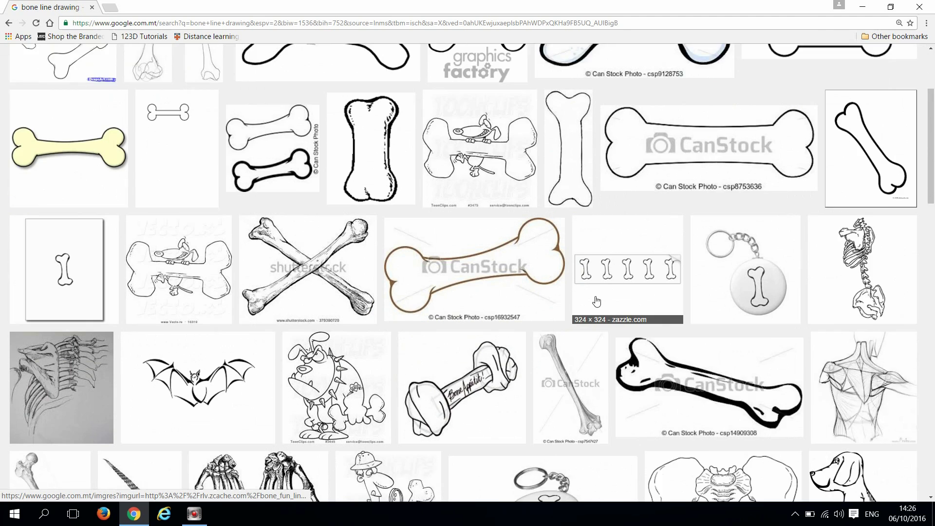
{"action": "scroll", "coordinate": [597, 302], "scroll_direction": "down", "scroll_amount": 3}
{"action": "scroll", "coordinate": [594, 300], "scroll_direction": "up", "scroll_amount": 6}
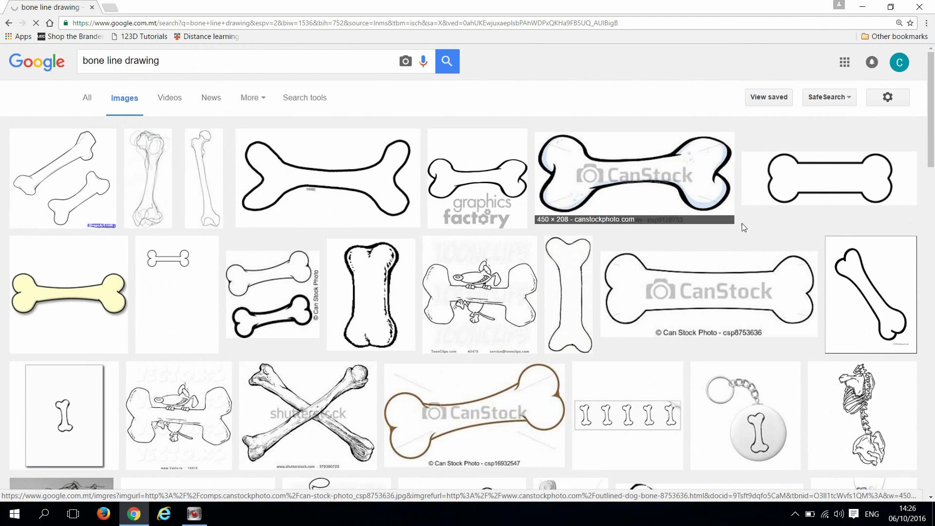
Save the cliparts.co dog bone image to the Desktop as bone.gif and open the download.
{"action": "left_click", "coordinate": [816, 193]}
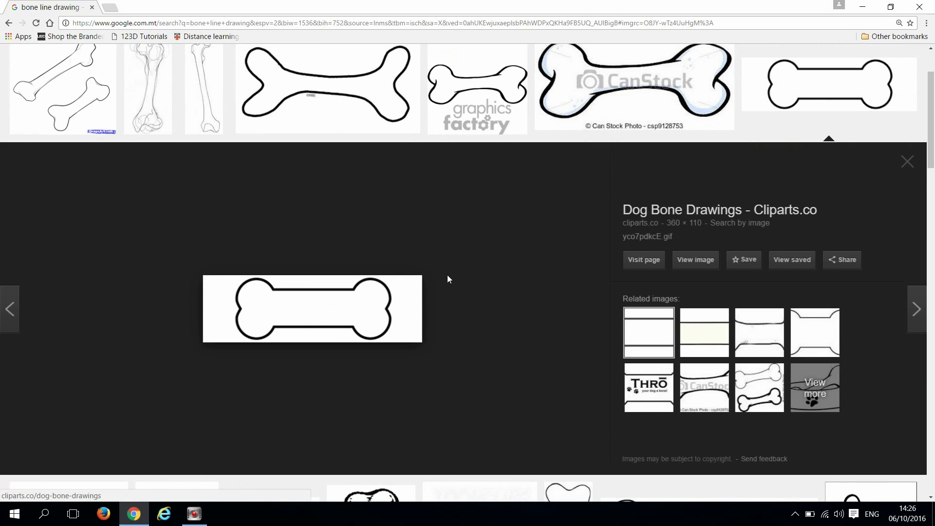
{"action": "right_click", "coordinate": [340, 294]}
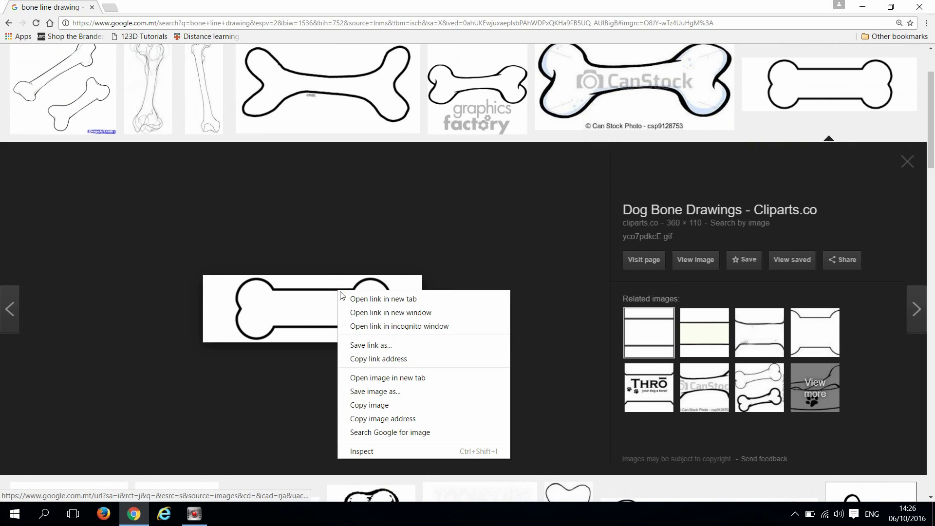
{"action": "left_click", "coordinate": [355, 392]}
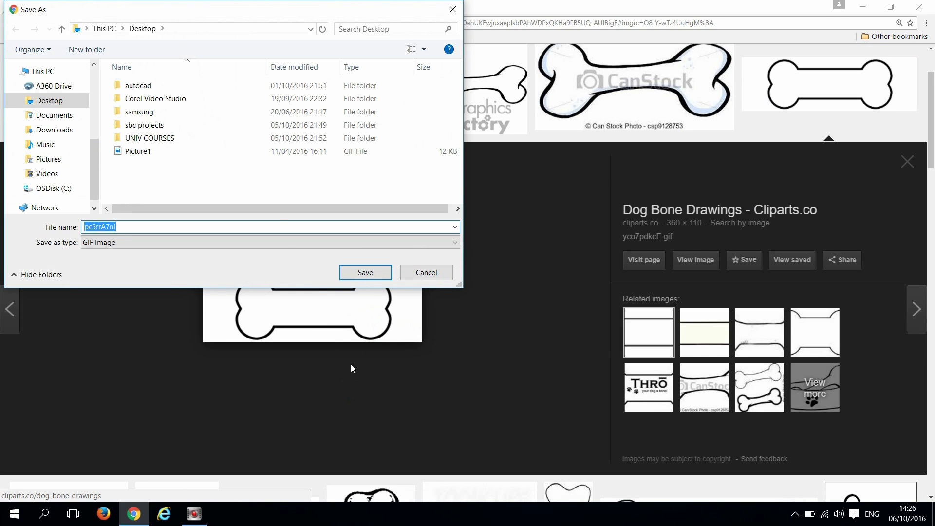
{"action": "left_click", "coordinate": [72, 98]}
{"action": "double_click", "coordinate": [129, 231]}
{"action": "key", "text": "BackSpace"}
{"action": "left_click", "coordinate": [180, 254]}
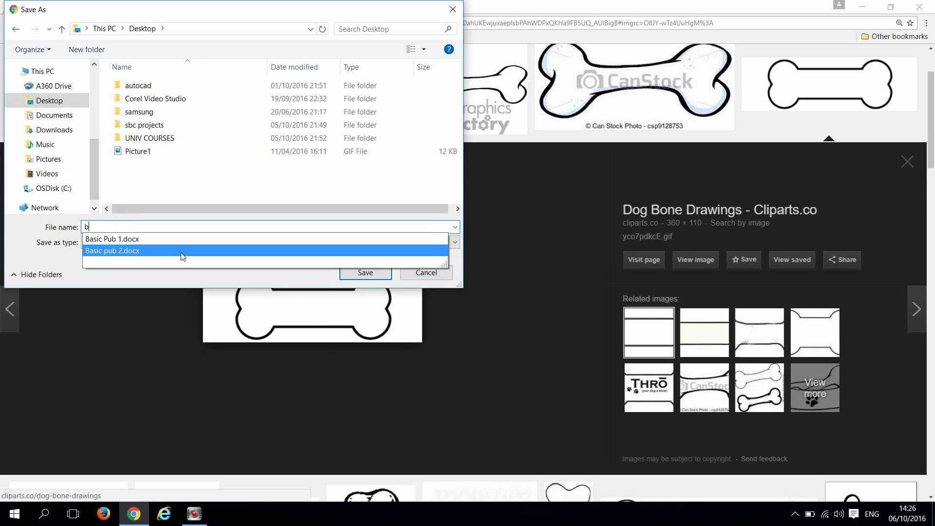
{"action": "left_click", "coordinate": [179, 250]}
{"action": "type", "text": "bone"}
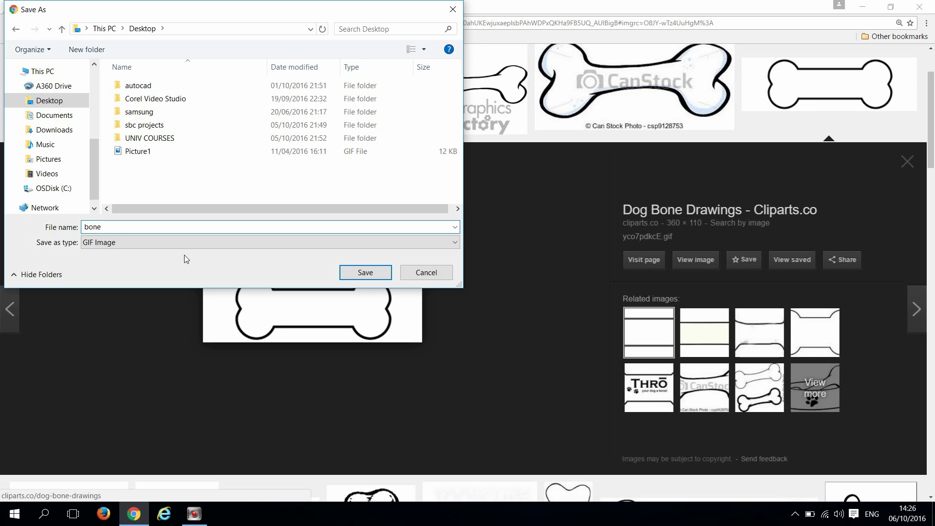
{"action": "left_click", "coordinate": [365, 272]}
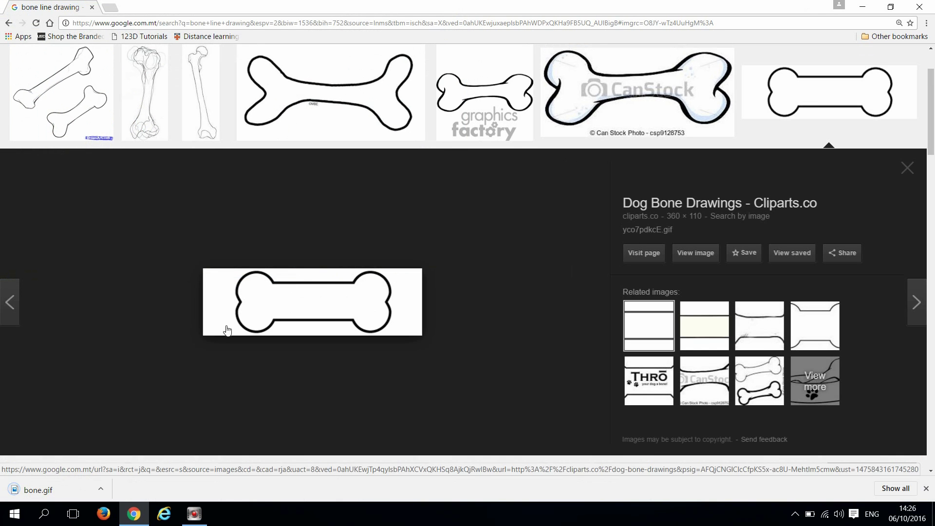
{"action": "left_click", "coordinate": [38, 490]}
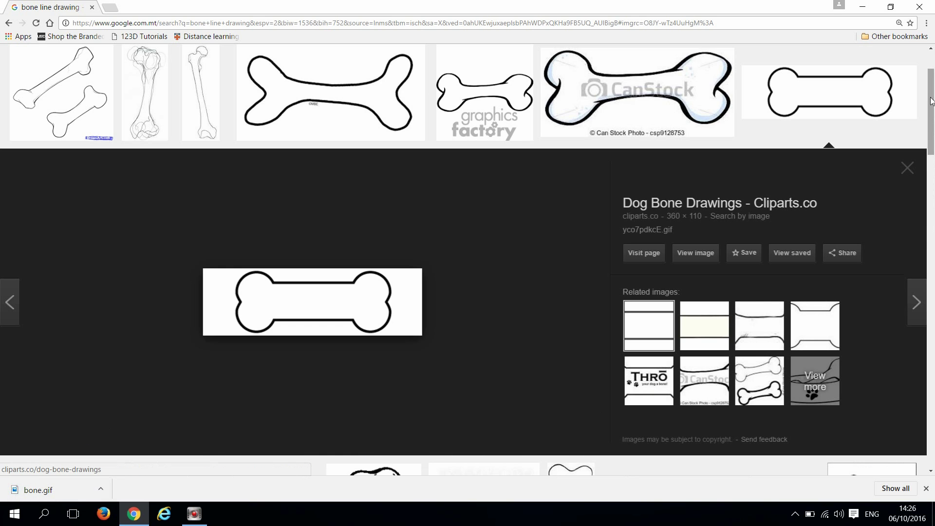
Close Chrome, launch Publisher 2013 and start a blank A4 publication.
{"action": "left_click", "coordinate": [913, 10]}
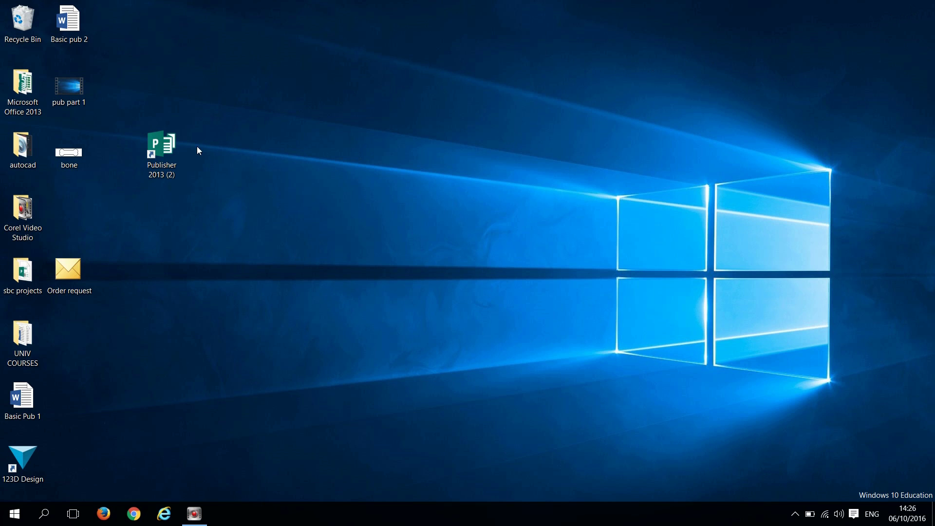
{"action": "double_click", "coordinate": [170, 150]}
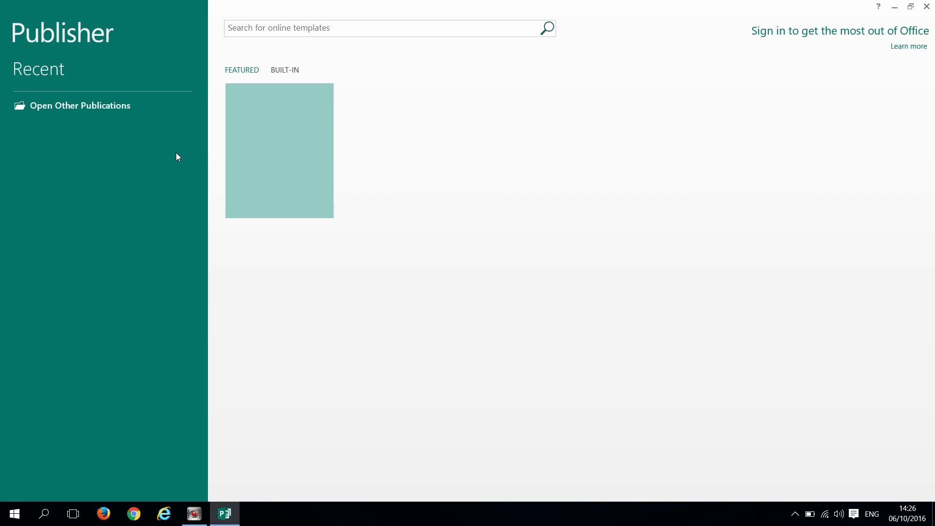
{"action": "left_click", "coordinate": [263, 145]}
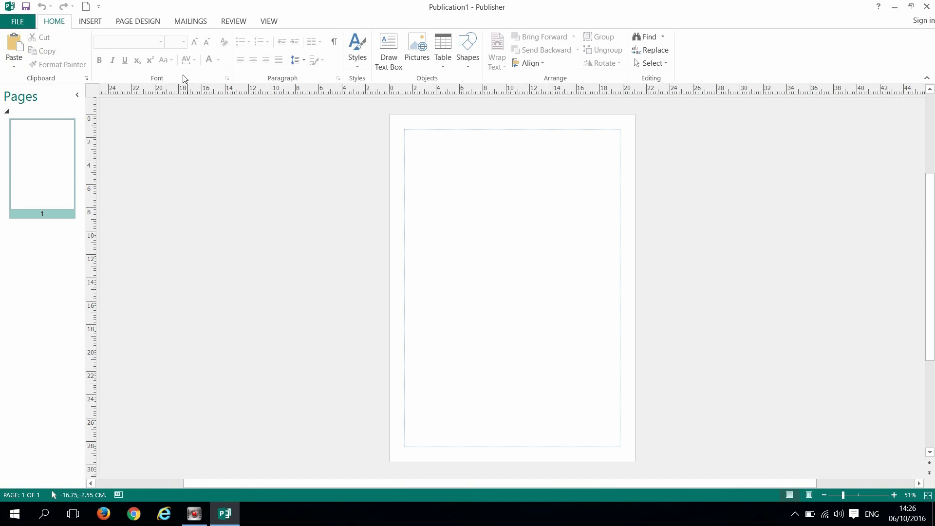
Insert the bone.gif picture from the Desktop onto page 1.
{"action": "left_click", "coordinate": [93, 21]}
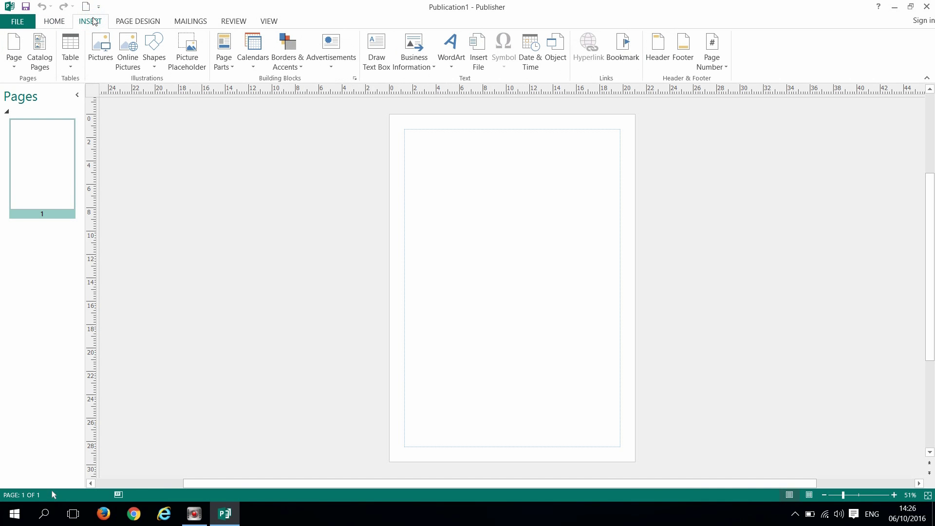
{"action": "left_click", "coordinate": [90, 51]}
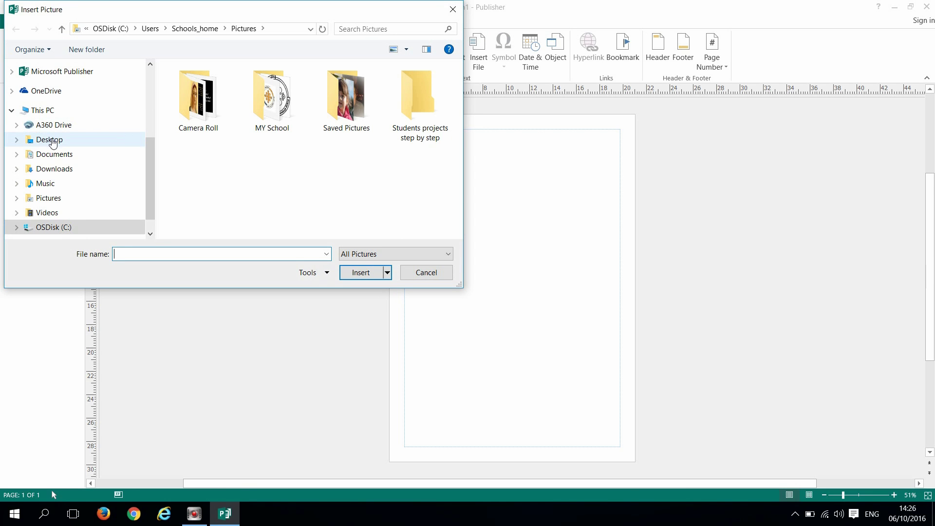
{"action": "left_click", "coordinate": [52, 140]}
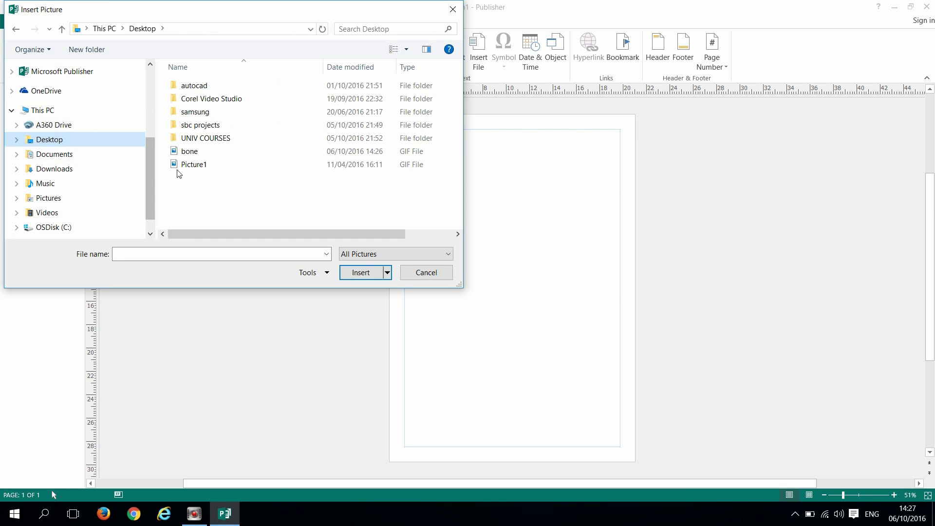
{"action": "left_click", "coordinate": [197, 154]}
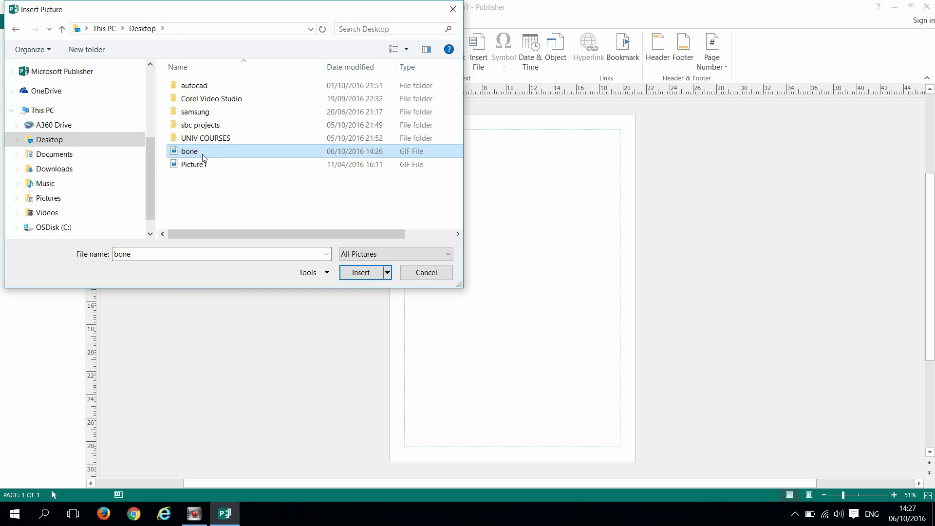
{"action": "left_click", "coordinate": [358, 274]}
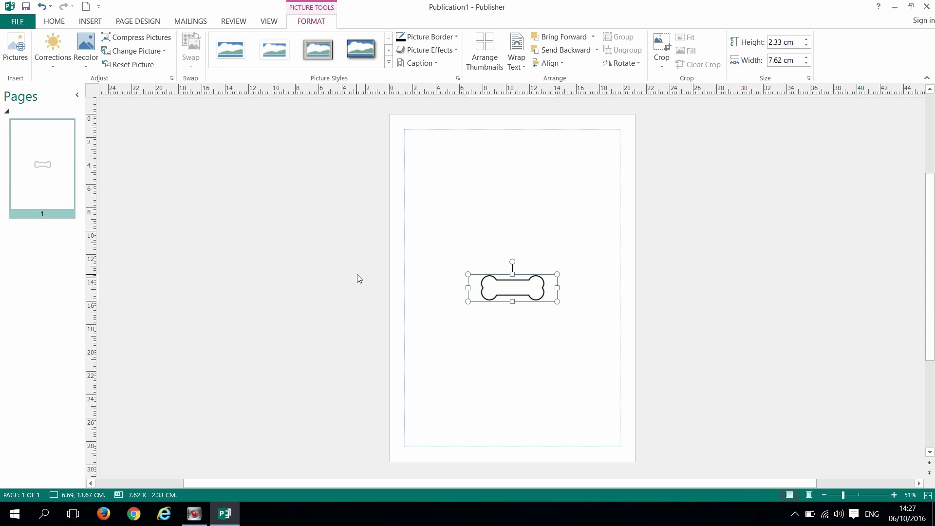
Deselect the bone picture and zoom the canvas from 51% to about 251%.
{"action": "left_click", "coordinate": [513, 333]}
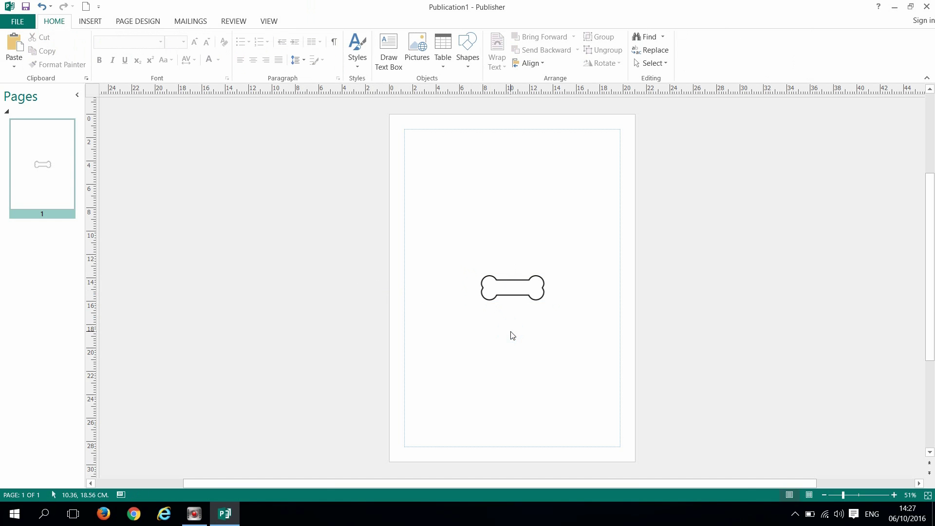
{"action": "scroll", "coordinate": [512, 332], "scroll_direction": "up", "scroll_amount": 8}
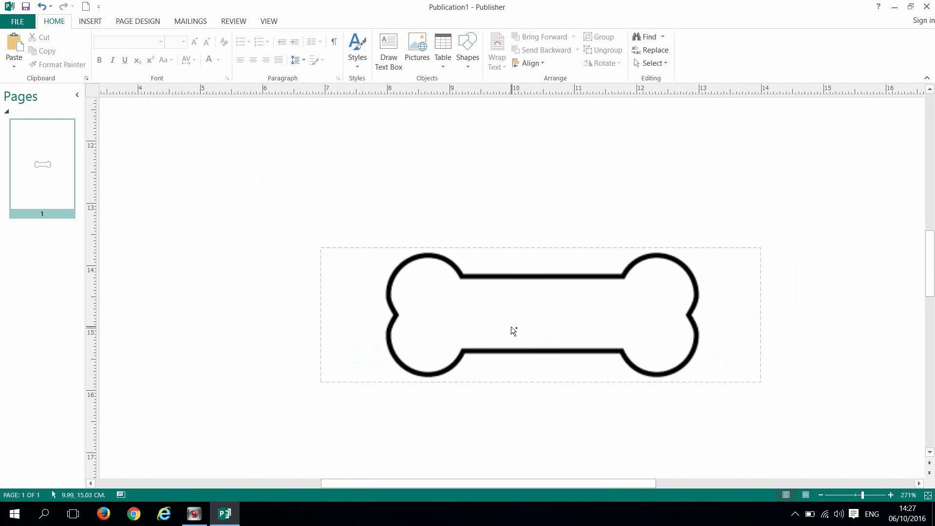
{"action": "scroll", "coordinate": [513, 331], "scroll_direction": "up", "scroll_amount": 2}
{"action": "scroll", "coordinate": [513, 330], "scroll_direction": "down", "scroll_amount": 2}
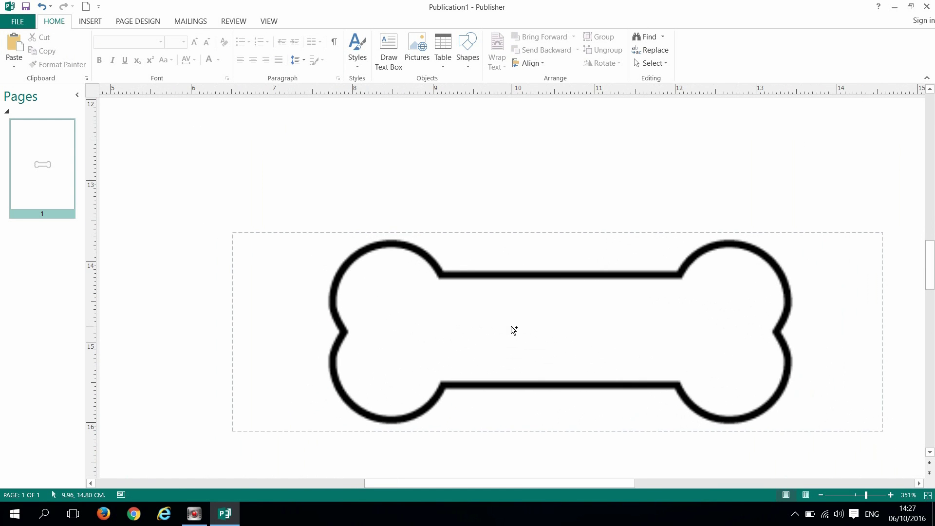
{"action": "scroll", "coordinate": [513, 329], "scroll_direction": "down", "scroll_amount": 4}
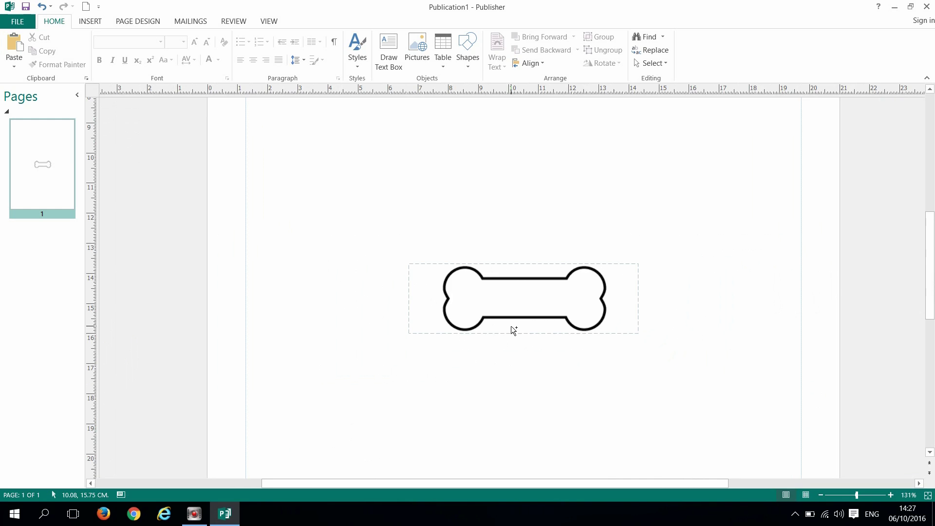
{"action": "scroll", "coordinate": [513, 328], "scroll_direction": "up", "scroll_amount": 4}
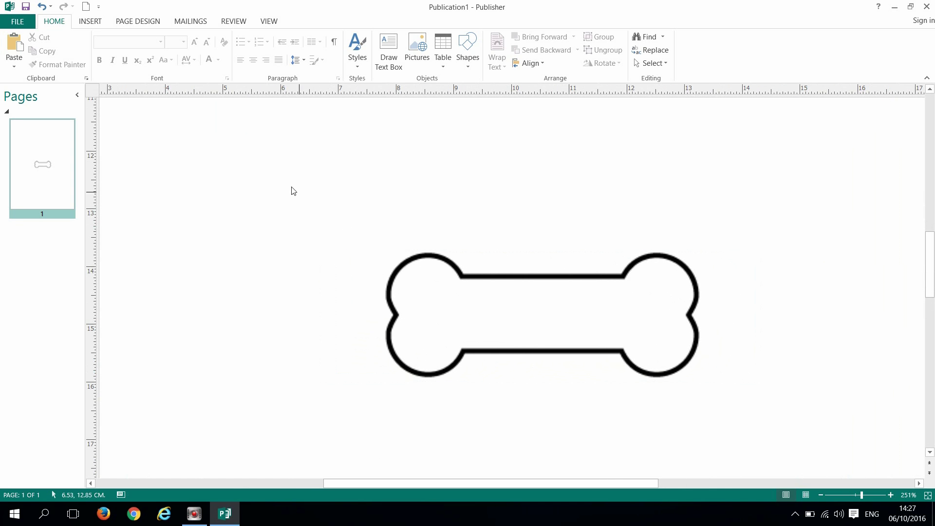
Draw a Freeform shape tracing the bone's top edge, both lobes and left side, closed at the start.
{"action": "left_click", "coordinate": [90, 22]}
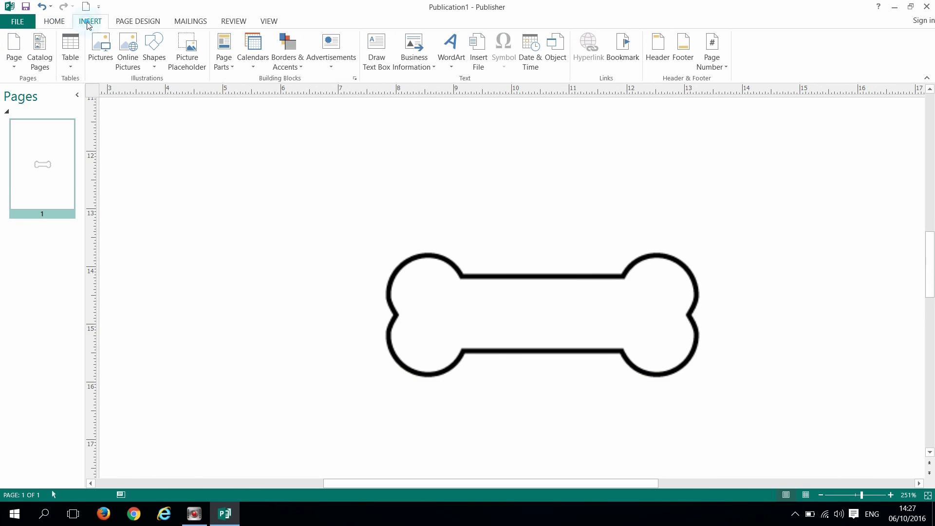
{"action": "left_click", "coordinate": [153, 61]}
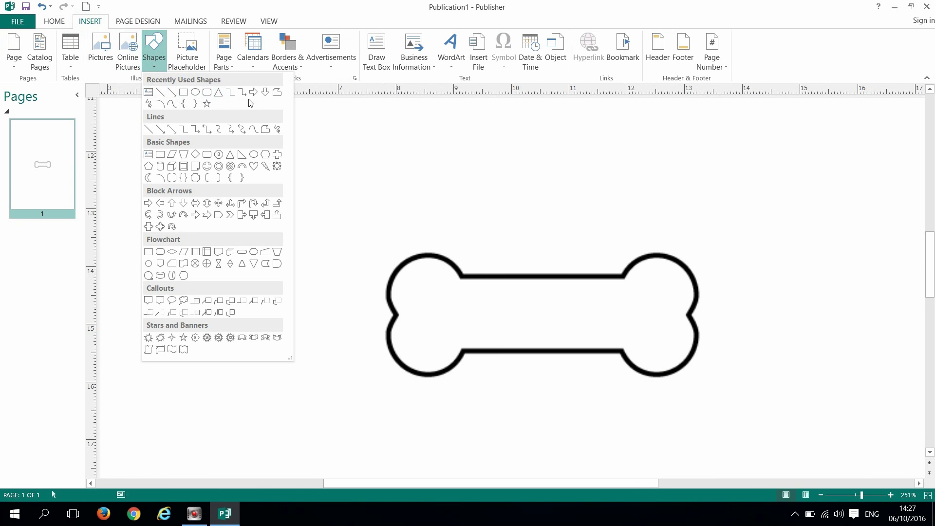
{"action": "left_click", "coordinate": [277, 92]}
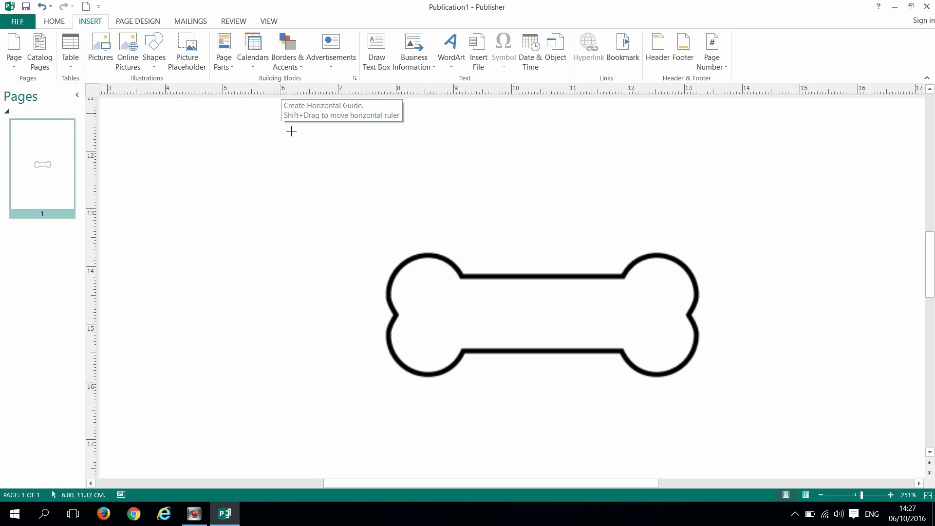
{"action": "left_click", "coordinate": [463, 275]}
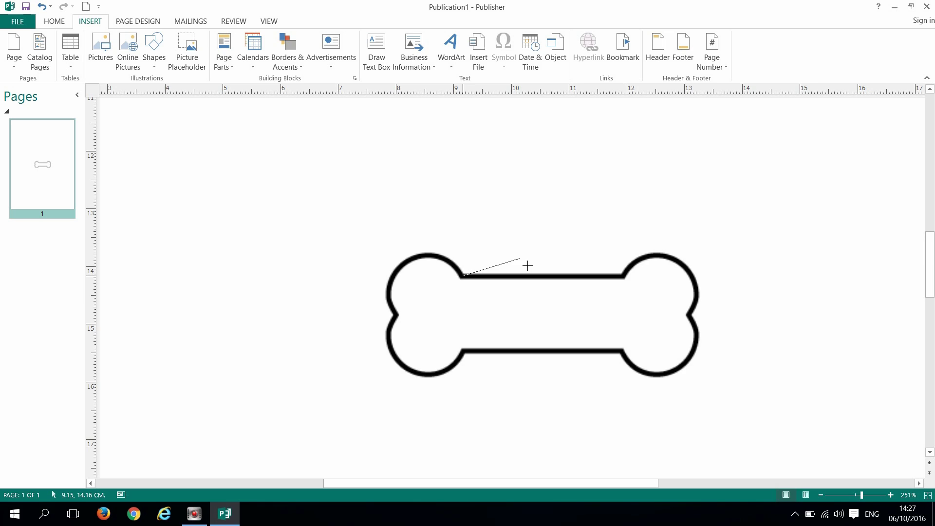
{"action": "left_click", "coordinate": [625, 276]}
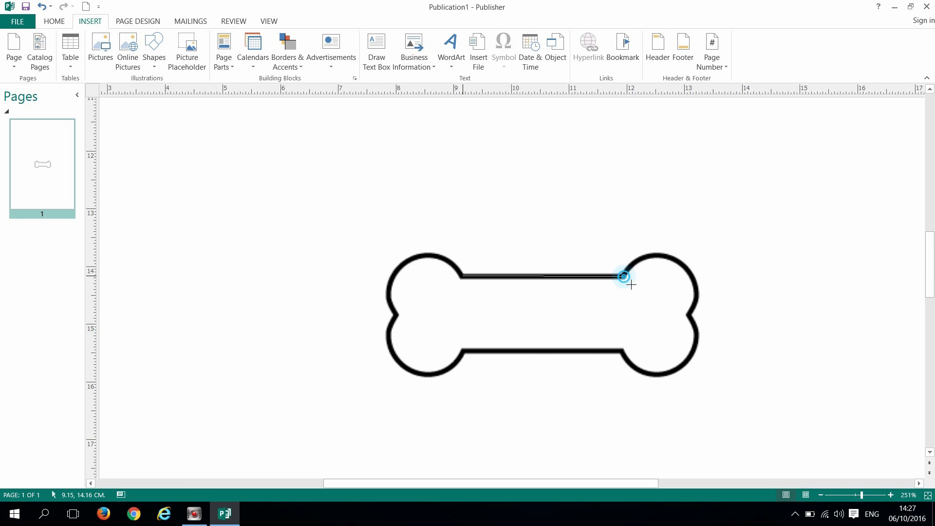
{"action": "mouse_move", "coordinate": [638, 277]}
{"action": "left_mouse_down"}
{"action": "mouse_move", "coordinate": [659, 255]}
{"action": "mouse_move", "coordinate": [682, 266]}
{"action": "mouse_move", "coordinate": [704, 301]}
{"action": "mouse_move", "coordinate": [696, 325]}
{"action": "mouse_move", "coordinate": [705, 347]}
{"action": "mouse_move", "coordinate": [694, 370]}
{"action": "mouse_move", "coordinate": [675, 378]}
{"action": "mouse_move", "coordinate": [655, 380]}
{"action": "mouse_move", "coordinate": [626, 359]}
{"action": "left_mouse_up"}
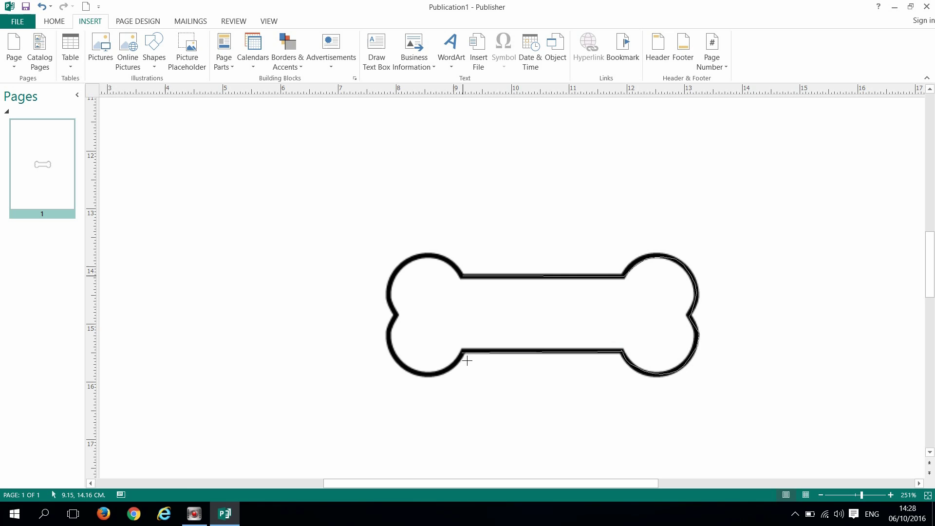
{"action": "mouse_move", "coordinate": [469, 359]}
{"action": "left_mouse_down"}
{"action": "mouse_move", "coordinate": [451, 378]}
{"action": "mouse_move", "coordinate": [399, 364]}
{"action": "mouse_move", "coordinate": [386, 344]}
{"action": "mouse_move", "coordinate": [400, 312]}
{"action": "left_mouse_up"}
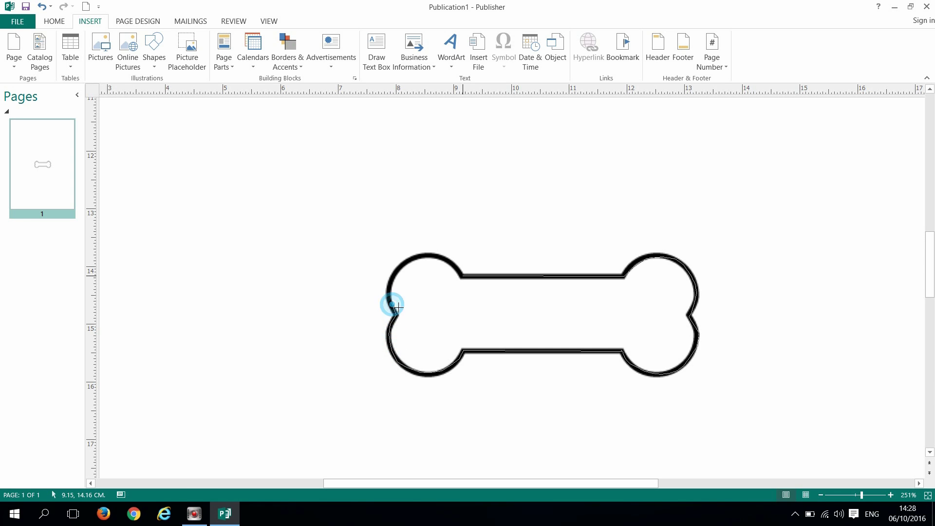
{"action": "mouse_move", "coordinate": [398, 307]}
{"action": "left_mouse_down"}
{"action": "mouse_move", "coordinate": [396, 290]}
{"action": "mouse_move", "coordinate": [415, 268]}
{"action": "mouse_move", "coordinate": [441, 263]}
{"action": "mouse_move", "coordinate": [468, 282]}
{"action": "left_mouse_up"}
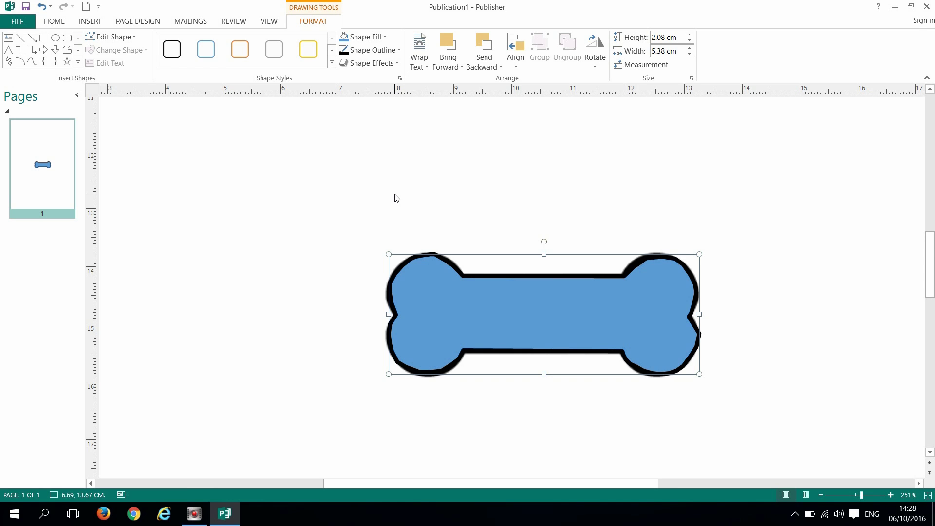
Set the traced bone shape's Shape Fill to No Fill.
{"action": "left_click", "coordinate": [388, 37]}
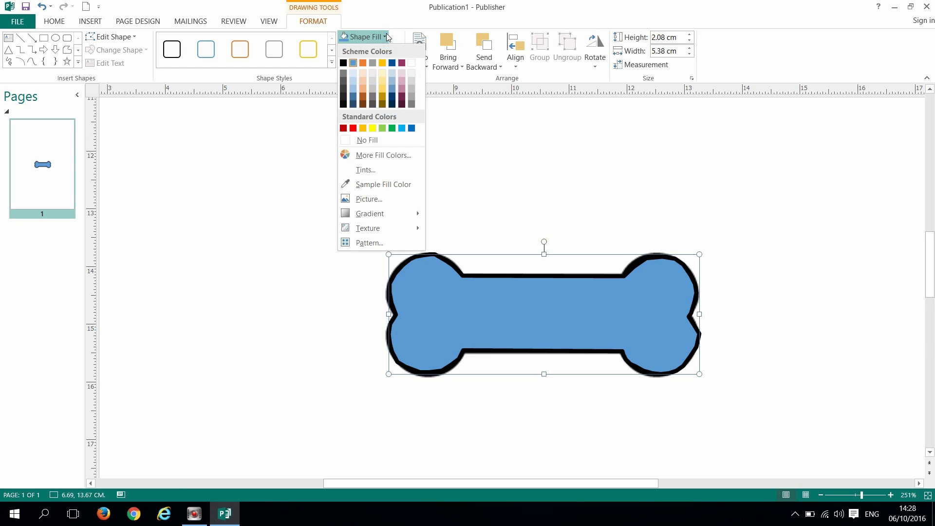
{"action": "left_click", "coordinate": [347, 142]}
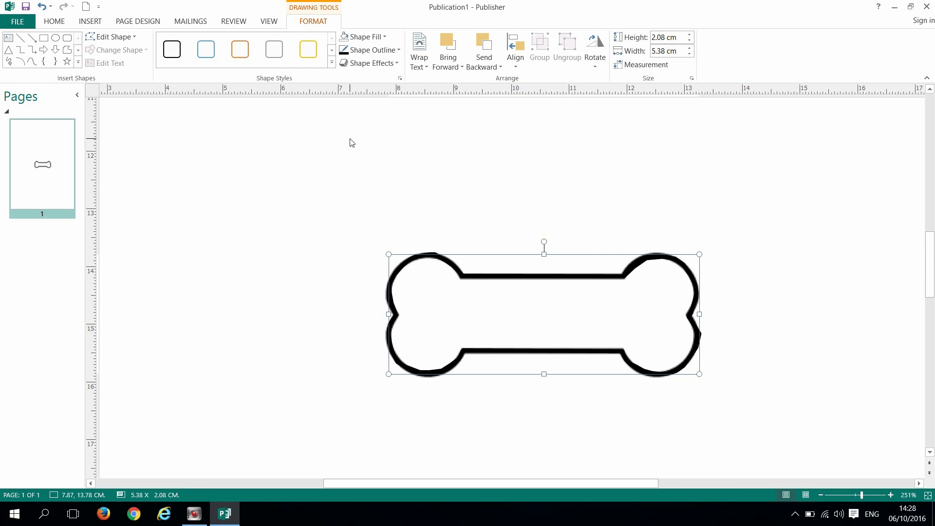
{"action": "left_click", "coordinate": [67, 49]}
{"action": "left_click", "coordinate": [260, 178]}
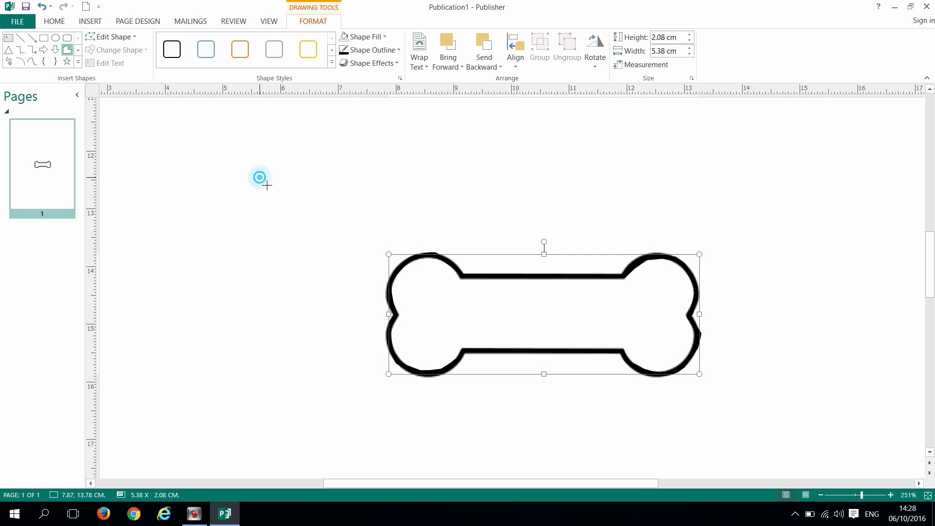
{"action": "left_click", "coordinate": [282, 213]}
{"action": "mouse_move", "coordinate": [253, 251]}
{"action": "left_mouse_down"}
{"action": "mouse_move", "coordinate": [214, 283]}
{"action": "mouse_move", "coordinate": [176, 261]}
{"action": "mouse_move", "coordinate": [183, 221]}
{"action": "mouse_move", "coordinate": [241, 188]}
{"action": "left_mouse_up"}
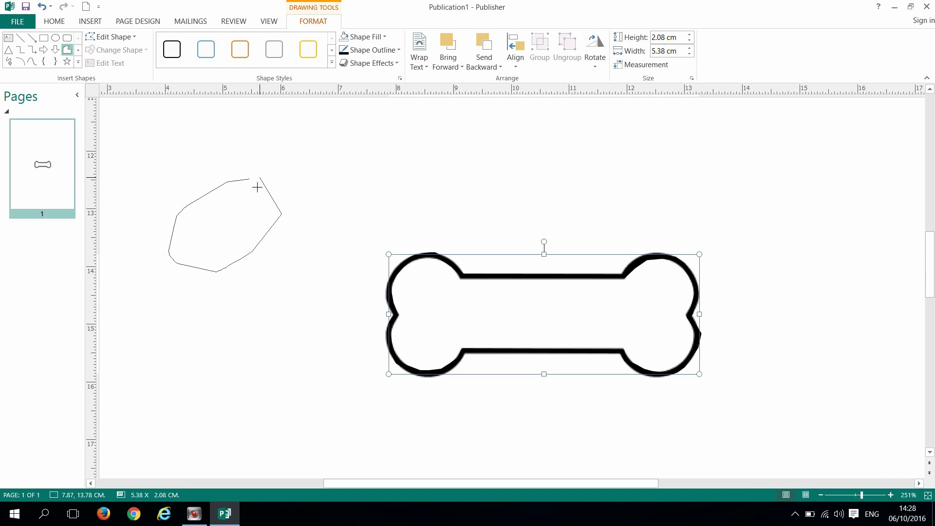
{"action": "double_click", "coordinate": [250, 181]}
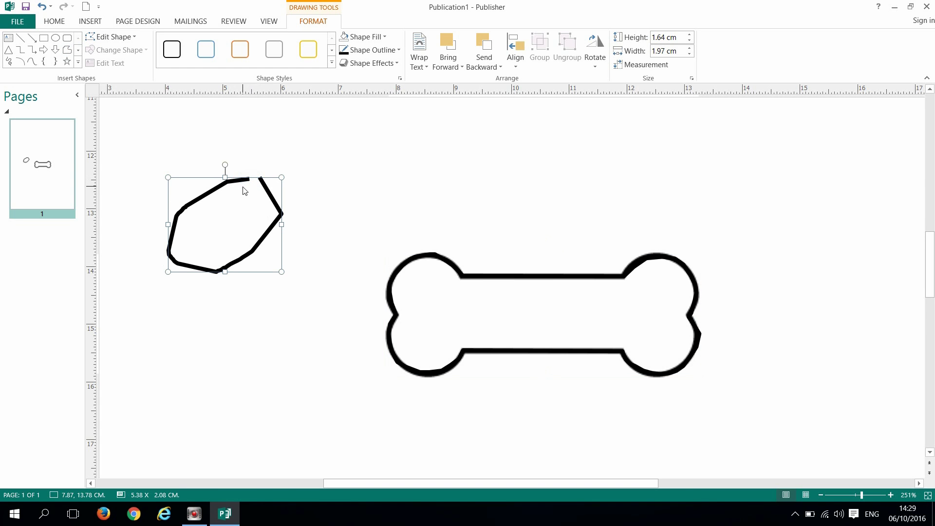
{"action": "scroll", "coordinate": [245, 191], "scroll_direction": "up", "scroll_amount": 5}
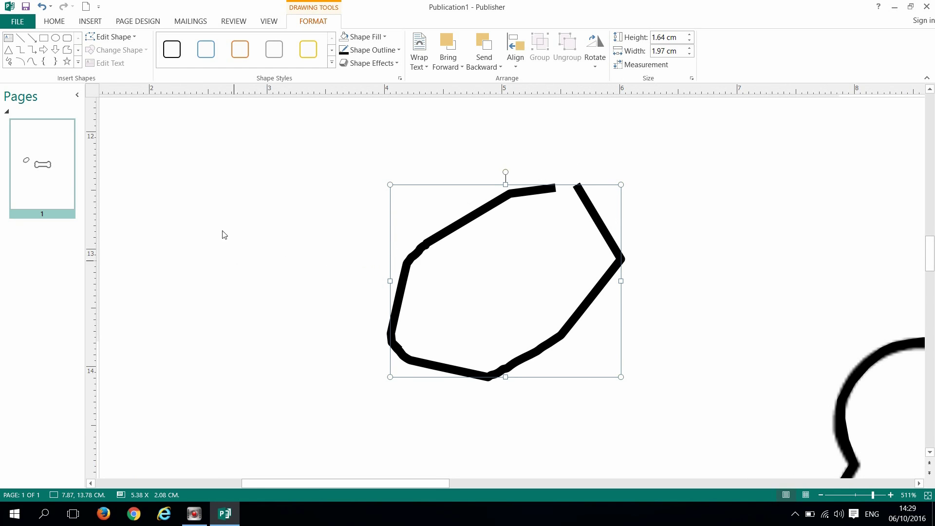
{"action": "left_click", "coordinate": [67, 49]}
{"action": "left_click", "coordinate": [251, 195]}
{"action": "mouse_move", "coordinate": [258, 203]}
{"action": "left_mouse_down"}
{"action": "mouse_move", "coordinate": [192, 231]}
{"action": "mouse_move", "coordinate": [163, 288]}
{"action": "mouse_move", "coordinate": [173, 341]}
{"action": "mouse_move", "coordinate": [218, 390]}
{"action": "mouse_move", "coordinate": [314, 365]}
{"action": "mouse_move", "coordinate": [350, 309]}
{"action": "mouse_move", "coordinate": [364, 253]}
{"action": "mouse_move", "coordinate": [336, 210]}
{"action": "left_mouse_up"}
{"action": "left_click", "coordinate": [308, 195]}
{"action": "left_click", "coordinate": [267, 188]}
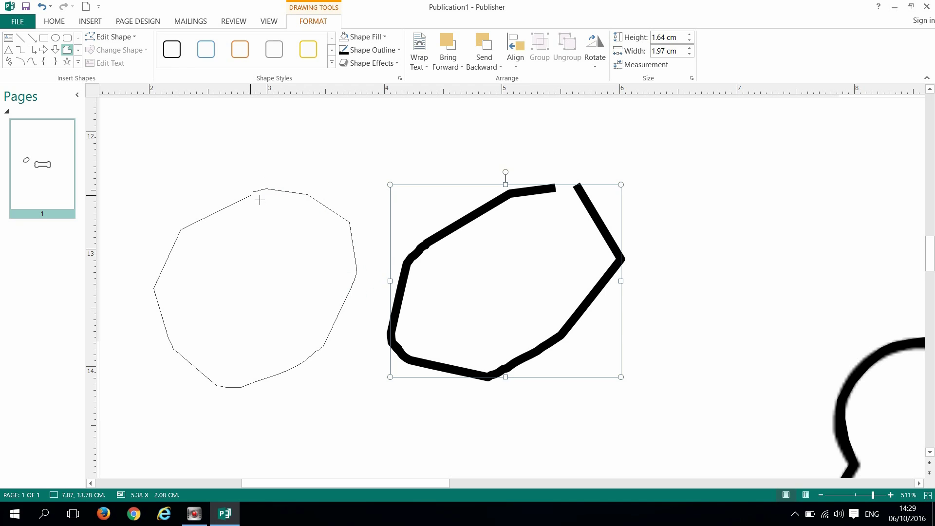
{"action": "left_click", "coordinate": [251, 196]}
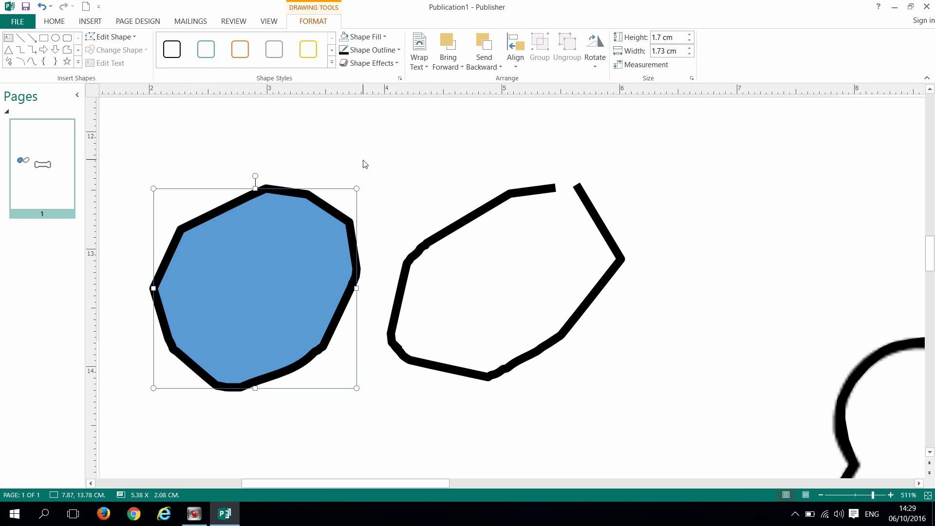
{"action": "key", "text": "Delete"}
Delete the open practice line from the page.
{"action": "left_click", "coordinate": [456, 232]}
{"action": "key", "text": "Delete"}
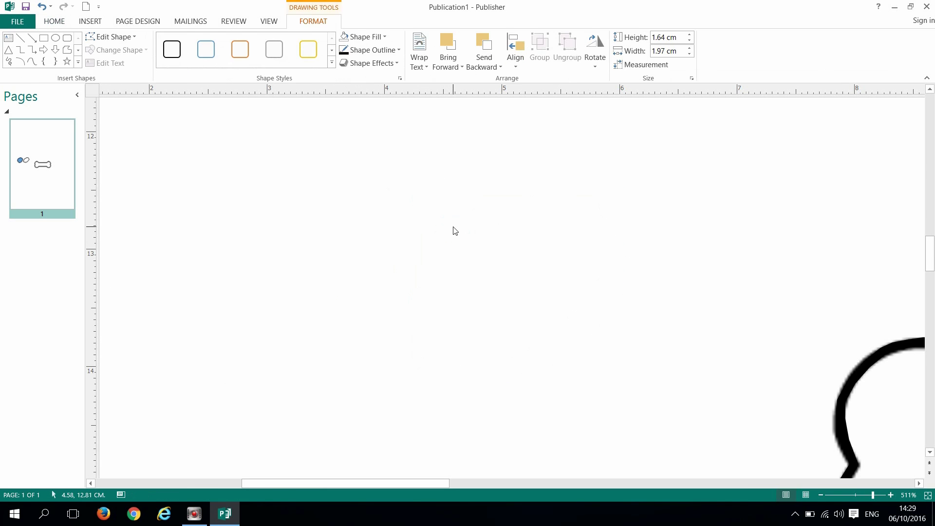
{"action": "scroll", "coordinate": [450, 271], "scroll_direction": "down", "scroll_amount": 5}
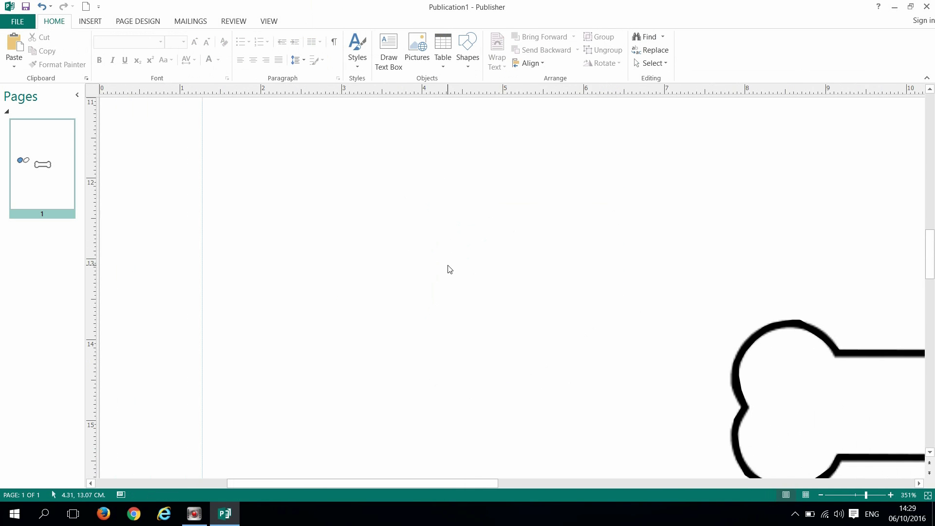
{"action": "scroll", "coordinate": [449, 269], "scroll_direction": "down", "scroll_amount": 4}
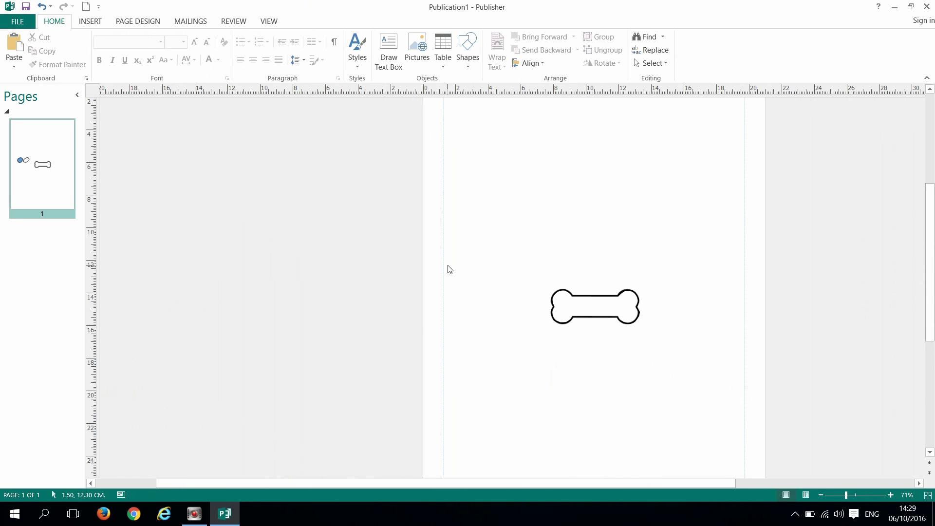
Bring the traced bone outline into close view and select it.
{"action": "left_click_drag", "start_coordinate": [360, 482], "coordinate": [448, 504]}
{"action": "scroll", "coordinate": [576, 424], "scroll_direction": "up", "scroll_amount": 3}
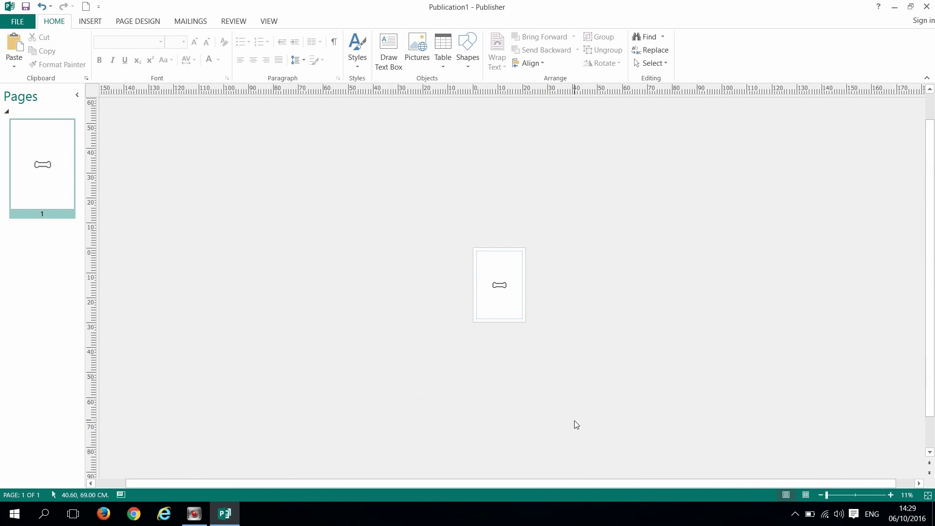
{"action": "scroll", "coordinate": [575, 423], "scroll_direction": "up", "scroll_amount": 4}
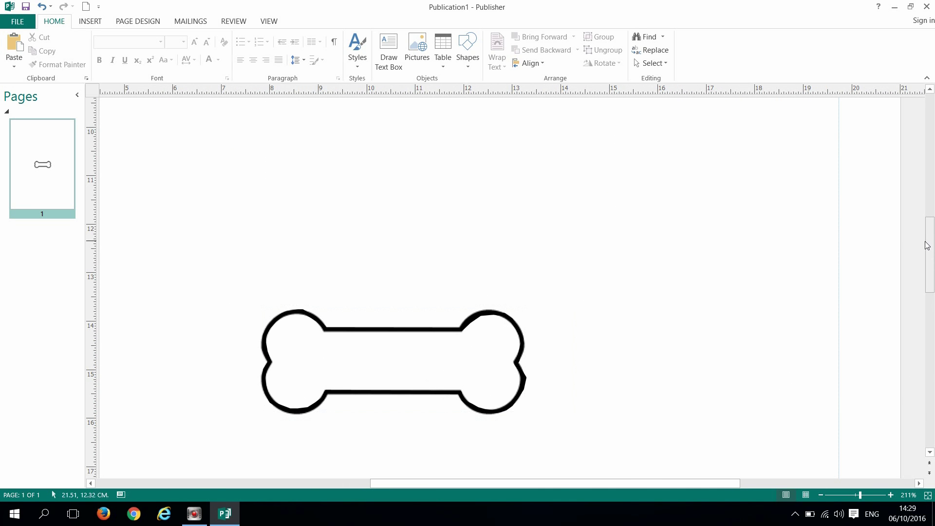
{"action": "left_click_drag", "start_coordinate": [929, 239], "coordinate": [931, 264]}
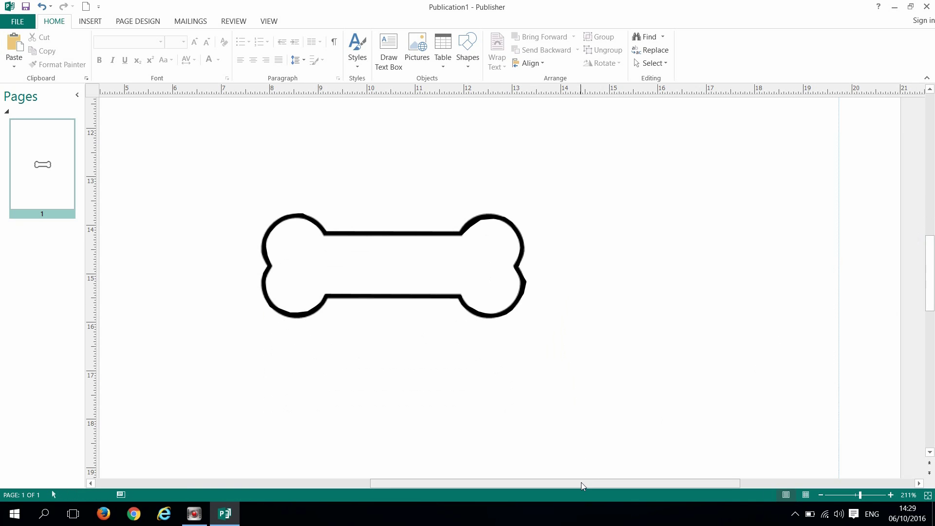
{"action": "left_click_drag", "start_coordinate": [581, 483], "coordinate": [542, 462]}
{"action": "scroll", "coordinate": [568, 430], "scroll_direction": "up", "scroll_amount": 5}
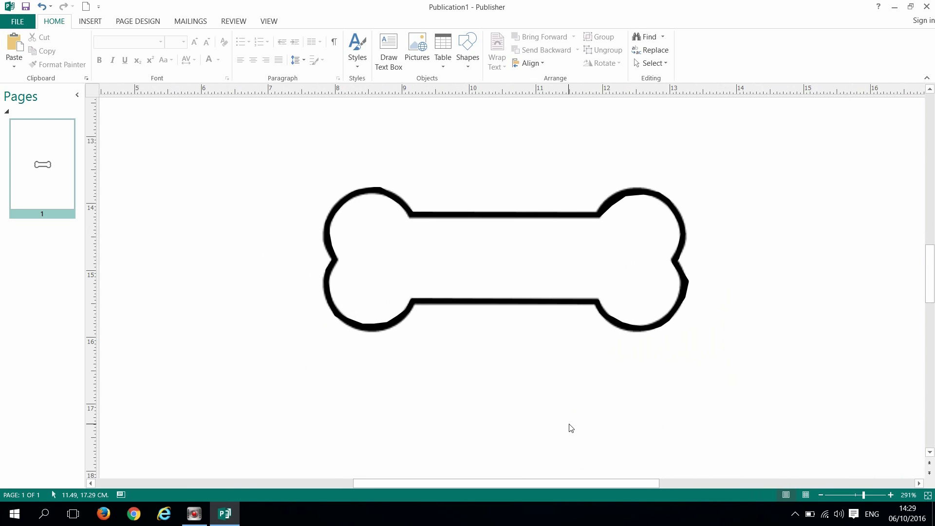
{"action": "left_click", "coordinate": [416, 206]}
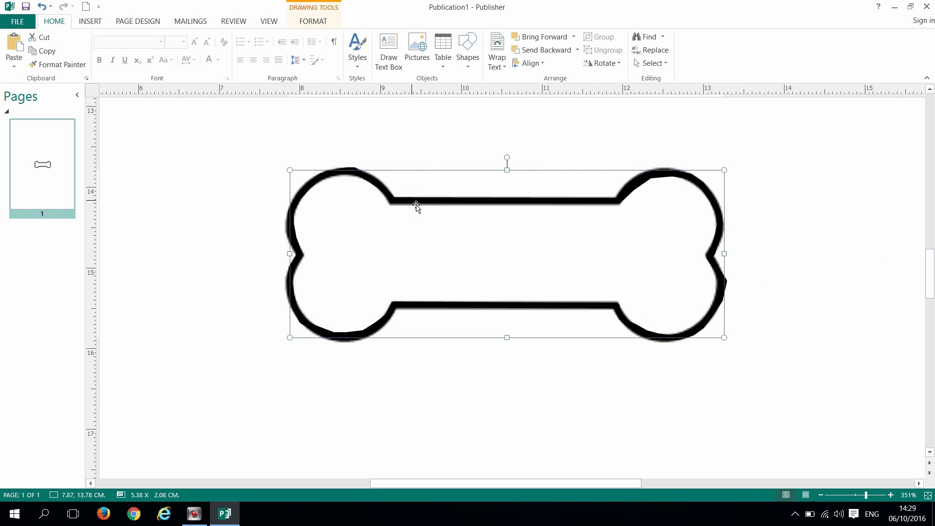
Switch the bone outline to Edit Points and add points along its top edge.
{"action": "right_click", "coordinate": [414, 201]}
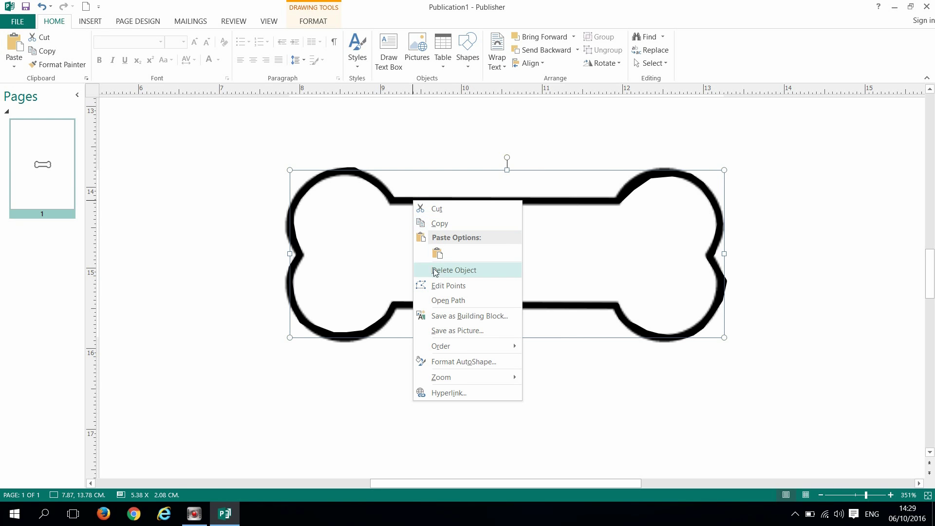
{"action": "left_click", "coordinate": [435, 286]}
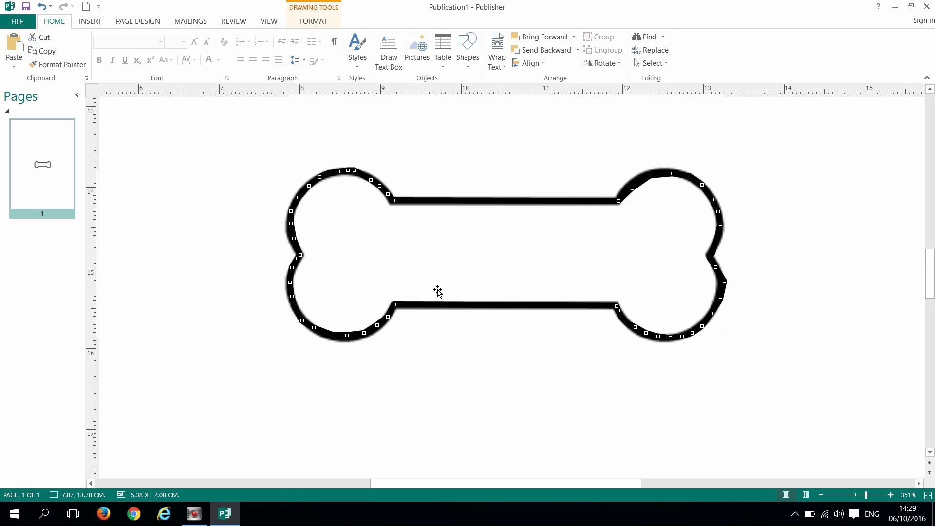
{"action": "mouse_move", "coordinate": [397, 205]}
{"action": "left_mouse_down"}
{"action": "mouse_move", "coordinate": [410, 205]}
{"action": "mouse_move", "coordinate": [390, 198]}
{"action": "mouse_move", "coordinate": [396, 205]}
{"action": "left_mouse_up"}
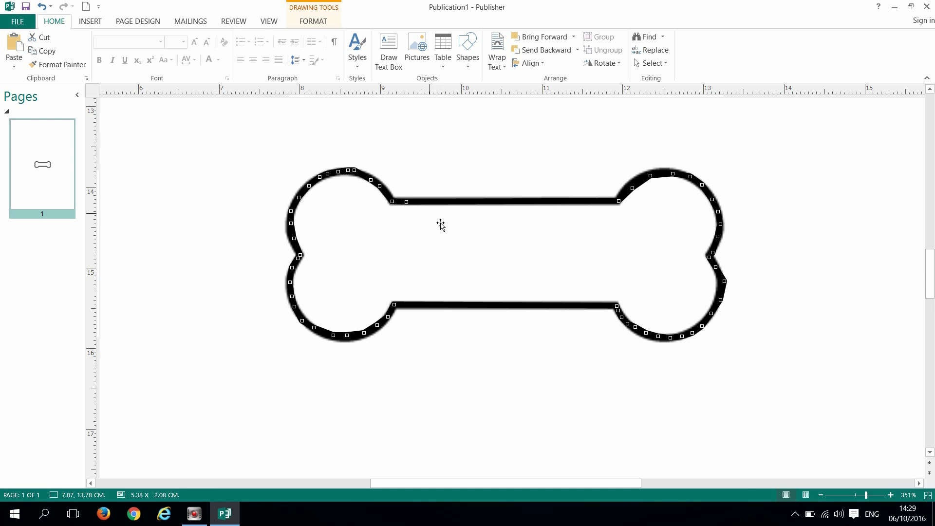
{"action": "right_click", "coordinate": [406, 201]}
{"action": "left_click", "coordinate": [426, 210]}
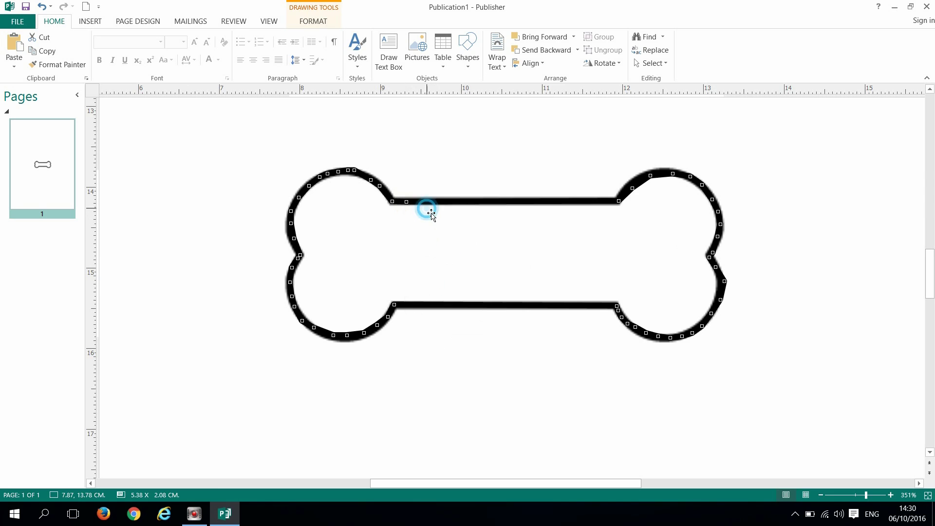
{"action": "left_click", "coordinate": [406, 202]}
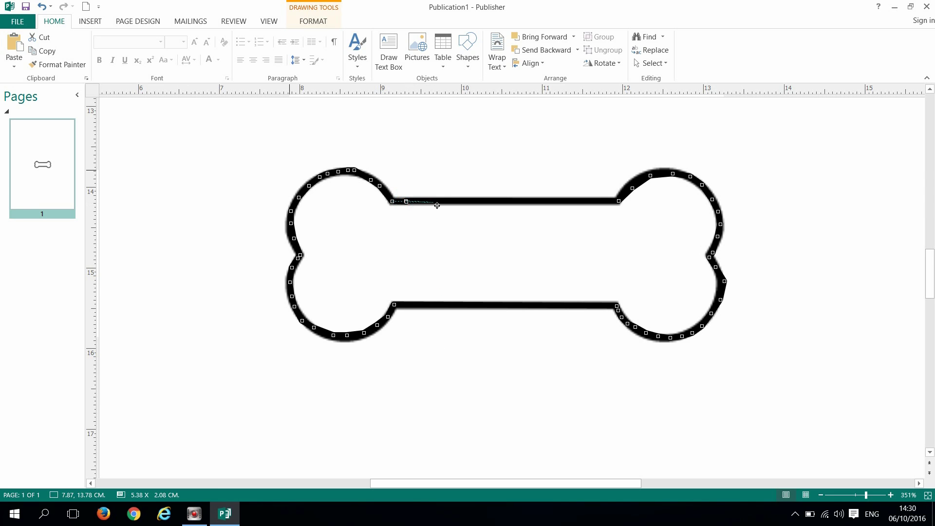
{"action": "right_click", "coordinate": [433, 202]}
{"action": "left_click", "coordinate": [448, 214]}
{"action": "left_click_drag", "start_coordinate": [433, 201], "coordinate": [465, 202]}
Add one more top-edge point further right and delete two stray top-edge points.
{"action": "right_click", "coordinate": [465, 202]}
{"action": "left_click", "coordinate": [500, 210]}
{"action": "left_click_drag", "start_coordinate": [466, 201], "coordinate": [506, 201]}
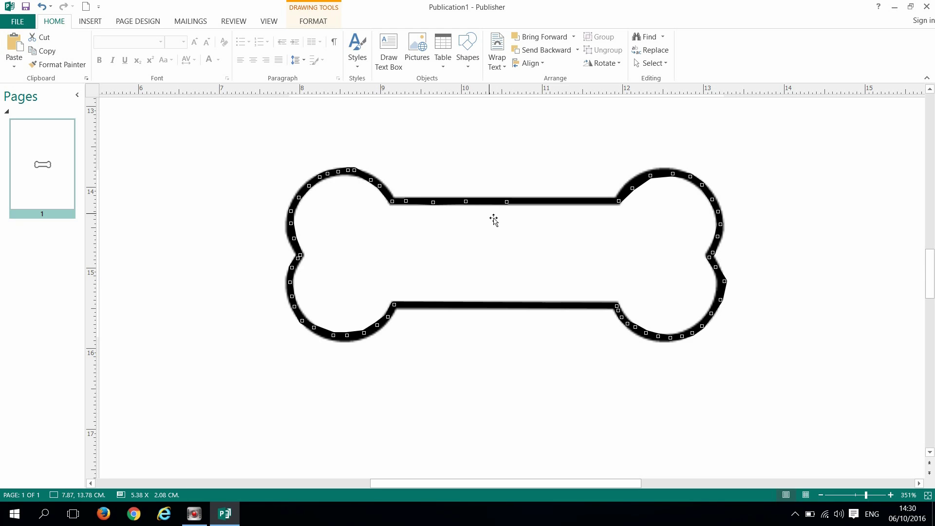
{"action": "right_click", "coordinate": [469, 203]}
{"action": "left_click", "coordinate": [484, 222]}
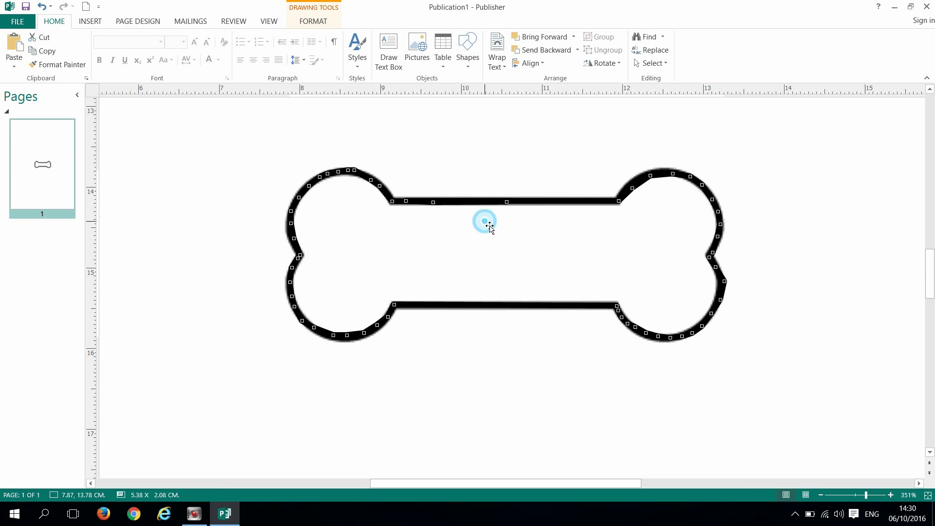
{"action": "right_click", "coordinate": [408, 203]}
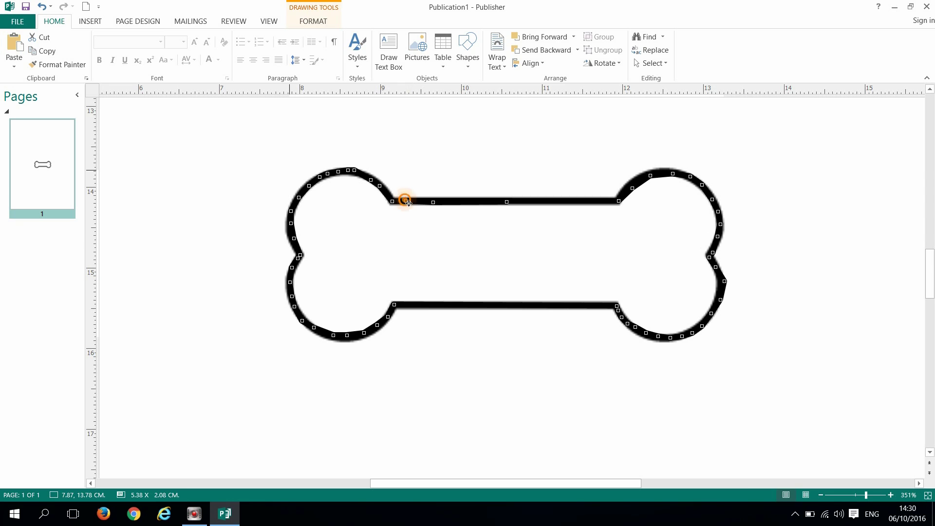
{"action": "left_click", "coordinate": [428, 224]}
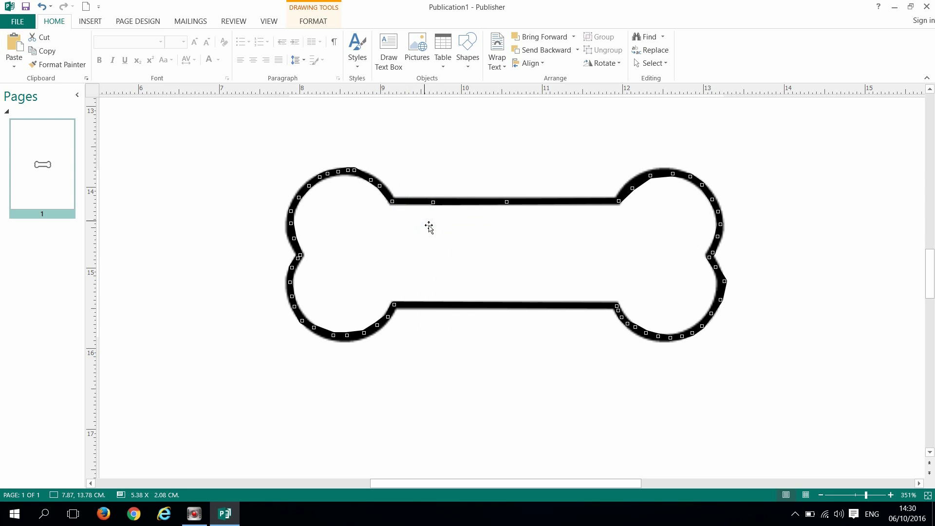
Zoom out and drag the traced bone outline higher up the page.
{"action": "scroll", "coordinate": [472, 244], "scroll_direction": "down", "scroll_amount": 2}
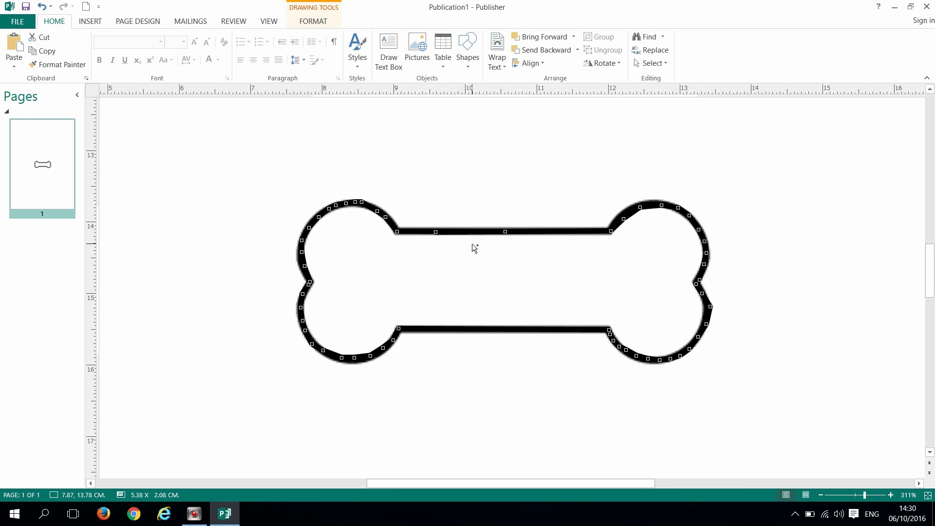
{"action": "scroll", "coordinate": [472, 243], "scroll_direction": "down", "scroll_amount": 3}
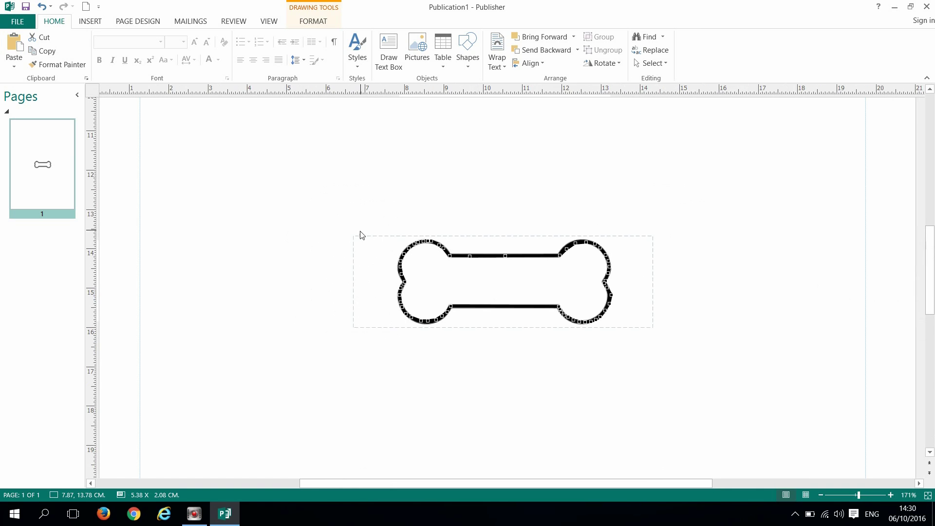
{"action": "scroll", "coordinate": [412, 258], "scroll_direction": "down", "scroll_amount": 3}
{"action": "left_click", "coordinate": [415, 261]}
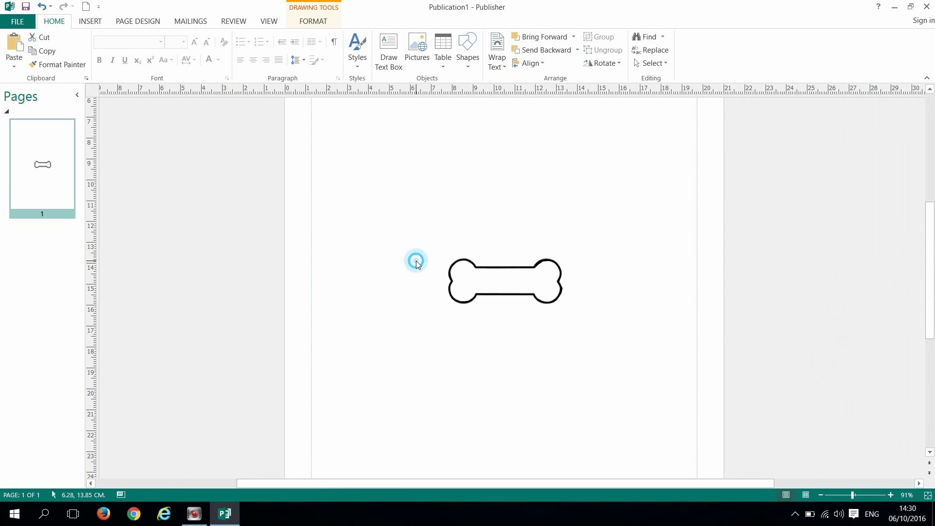
{"action": "left_click", "coordinate": [458, 277]}
{"action": "left_click_drag", "start_coordinate": [507, 273], "coordinate": [512, 160]}
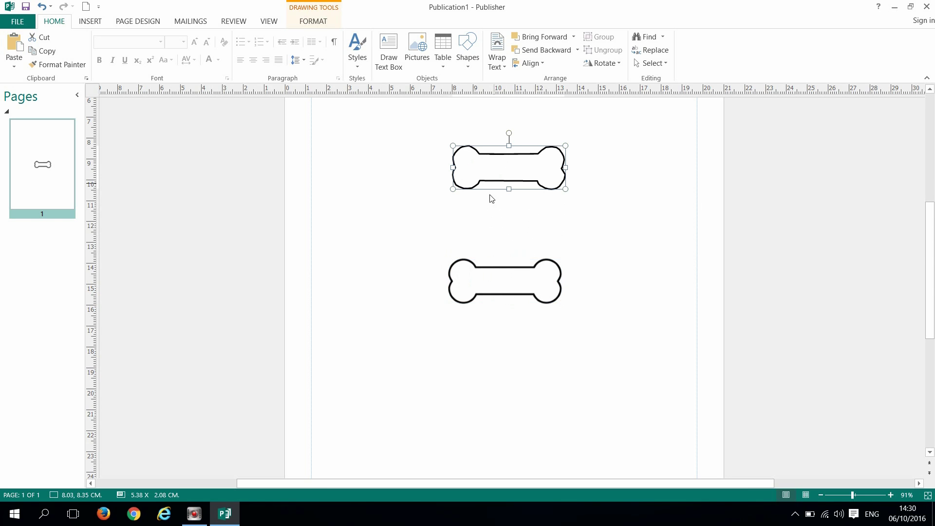
Delete the original bone.gif picture.
{"action": "left_click_drag", "start_coordinate": [438, 242], "coordinate": [597, 338]}
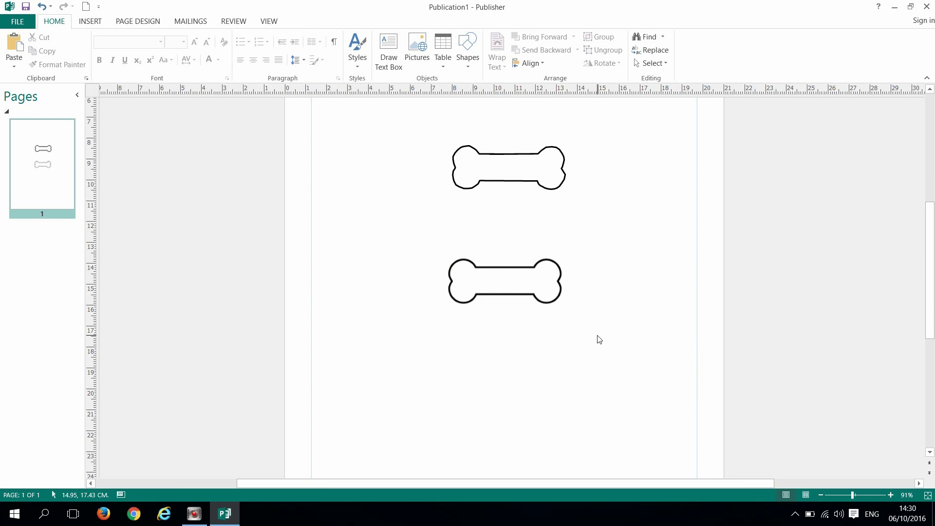
{"action": "left_click", "coordinate": [522, 274]}
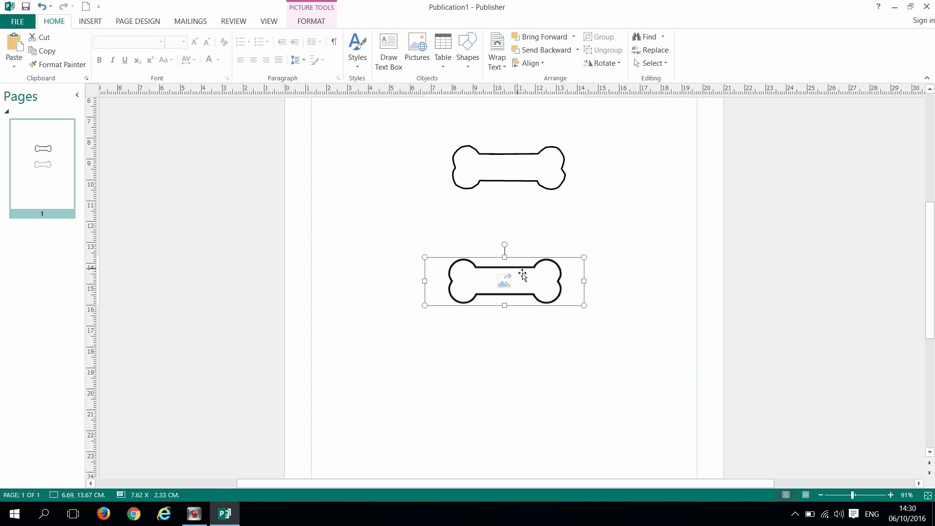
{"action": "key", "text": "Delete"}
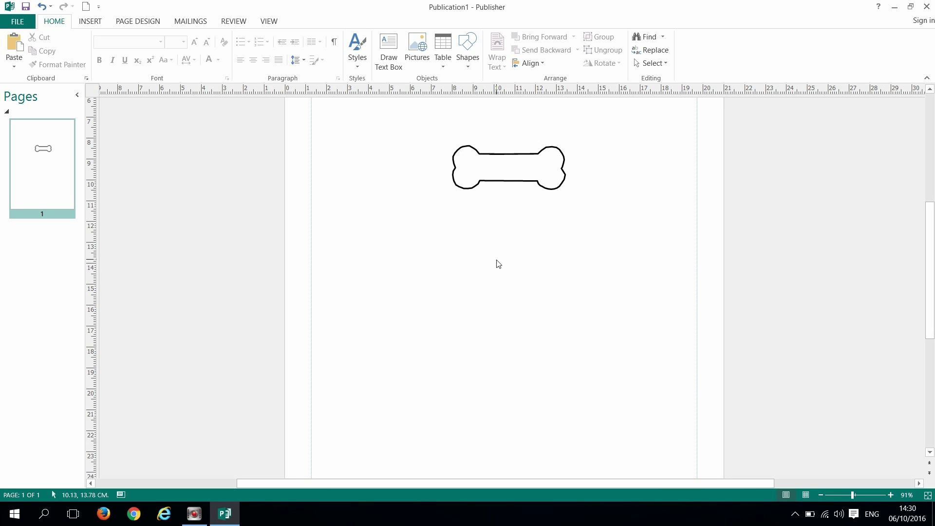
Save As to the Desktop, naming the file with the author's name followed by '7.1'.
{"action": "left_click", "coordinate": [9, 24]}
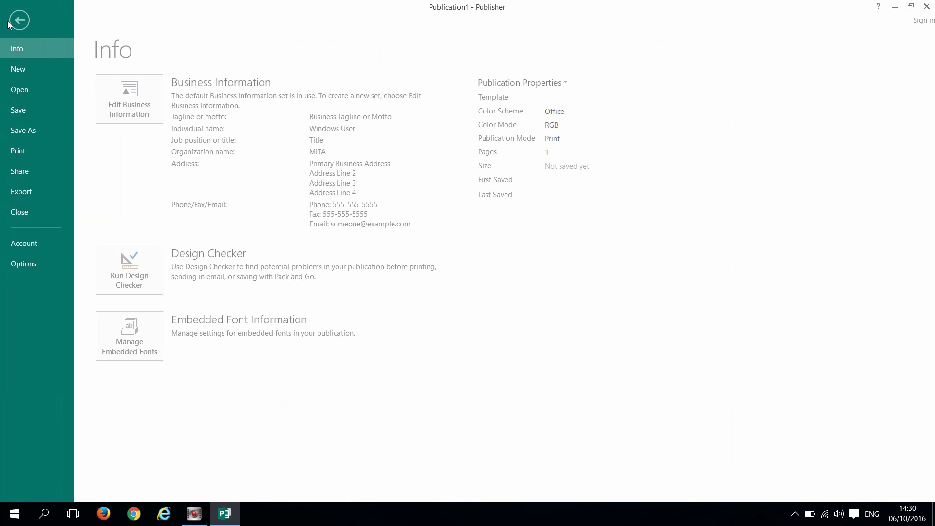
{"action": "left_click", "coordinate": [14, 135]}
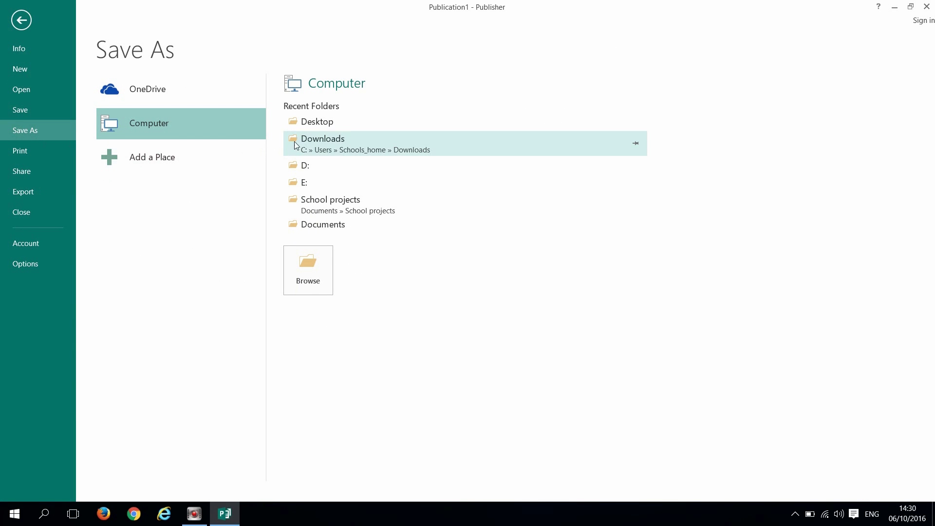
{"action": "left_click", "coordinate": [320, 128]}
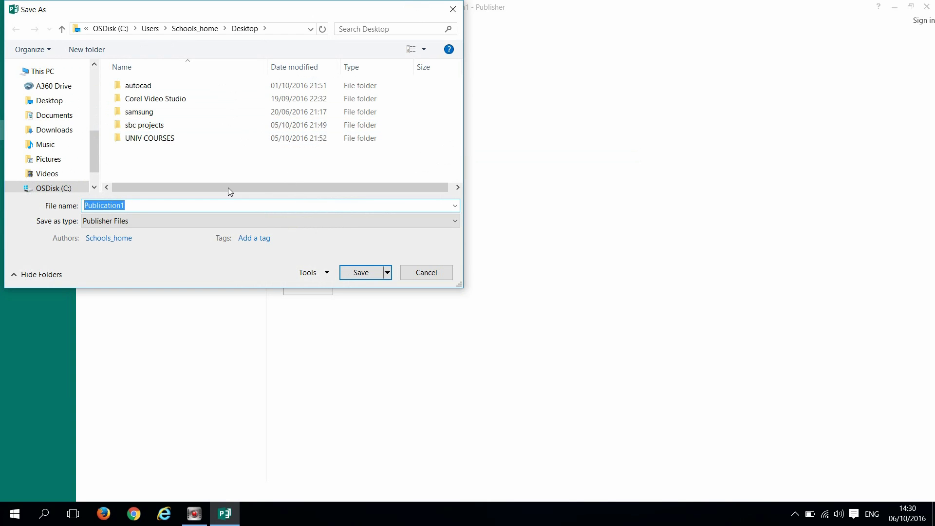
{"action": "left_click", "coordinate": [59, 103]}
{"action": "left_click", "coordinate": [130, 205]}
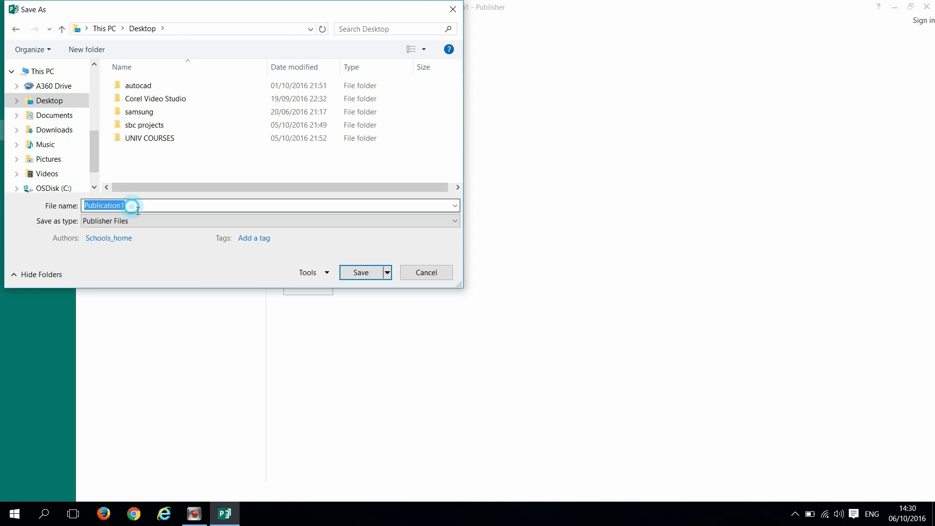
{"action": "key", "text": "BackSpace"}
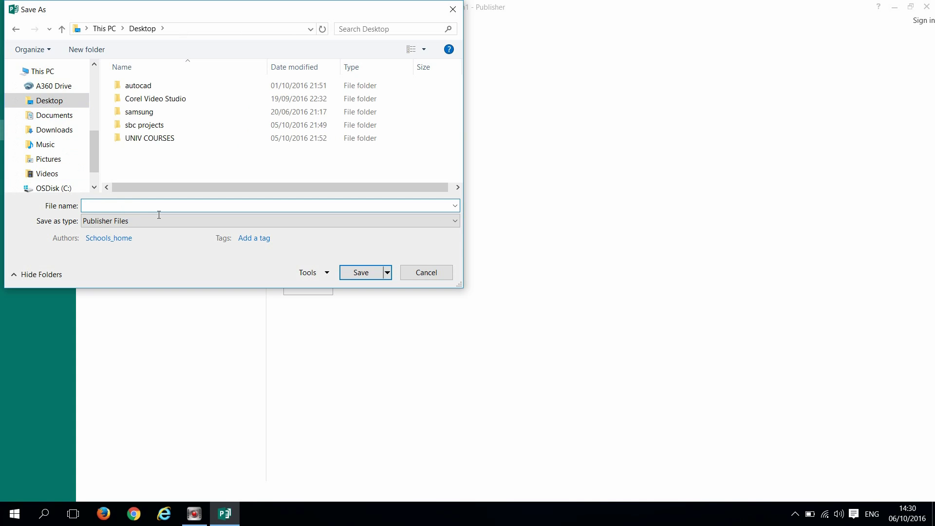
{"action": "type", "text": "C.Vella 7.1"}
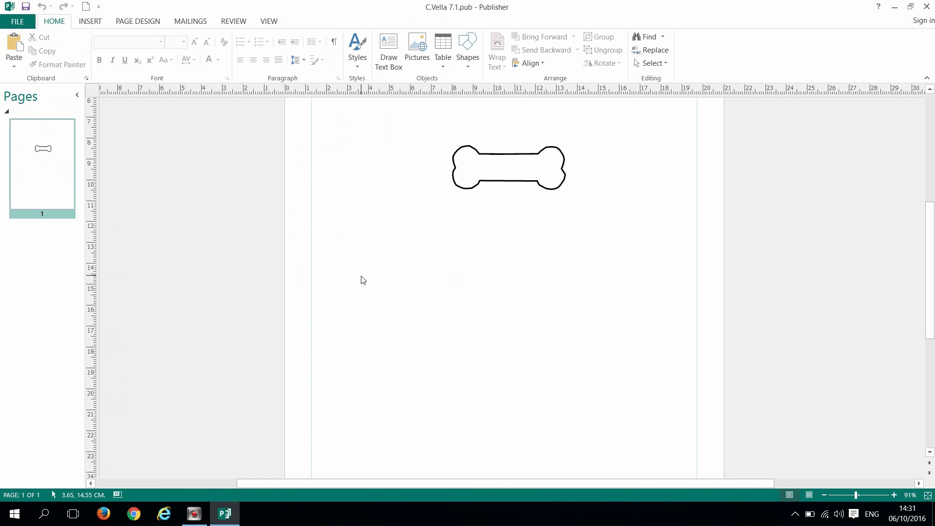
Zoom out to view the whole page, then close Publisher to reveal the saved file on the desktop.
{"action": "scroll", "coordinate": [421, 324], "scroll_direction": "down", "scroll_amount": 4}
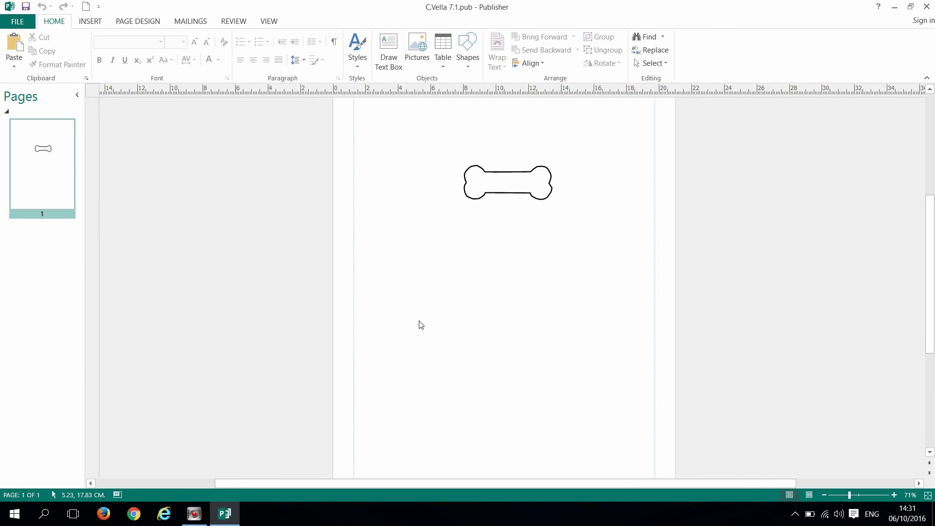
{"action": "scroll", "coordinate": [422, 325], "scroll_direction": "up", "scroll_amount": 2}
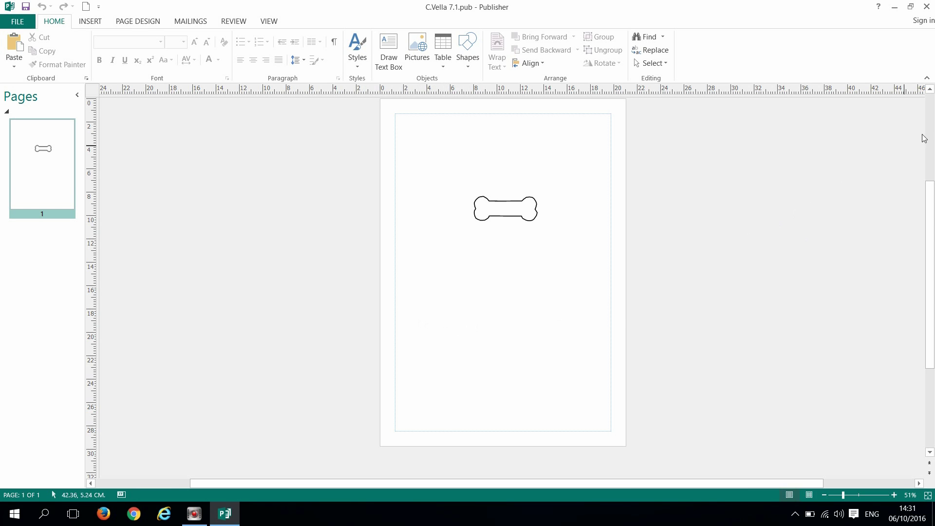
{"action": "left_click", "coordinate": [927, 8]}
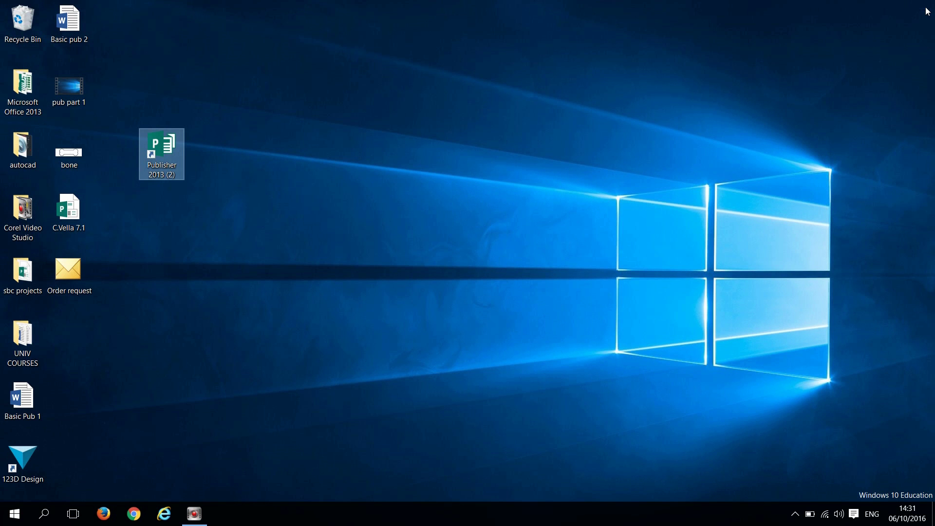